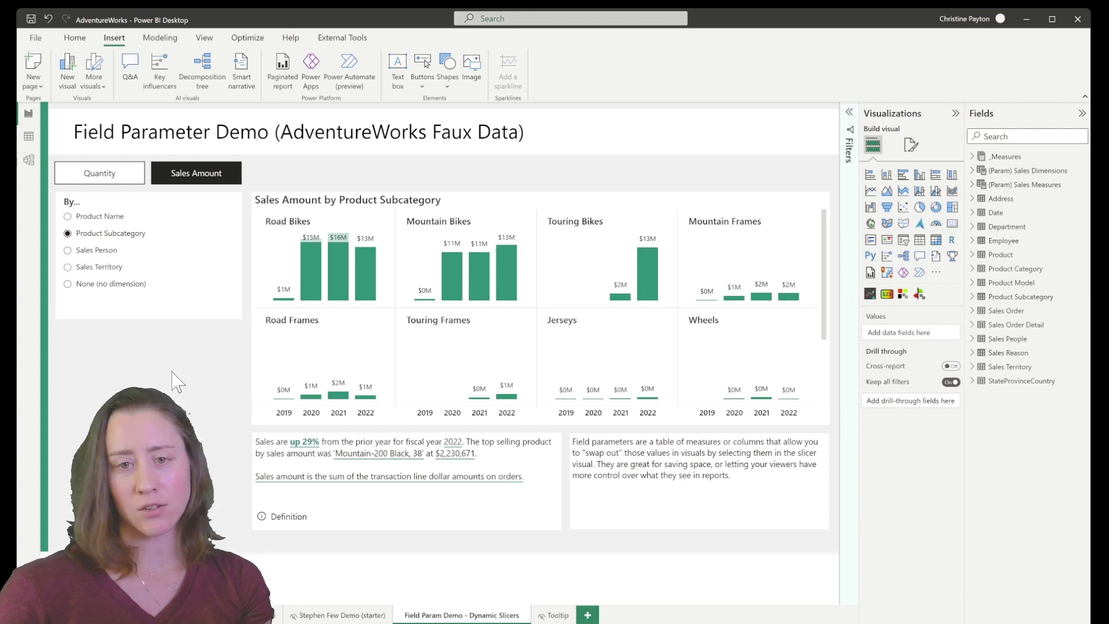
Select the Sales Amount by Product Subcategory small-multiples chart on the canvas.
left_click(268, 209)
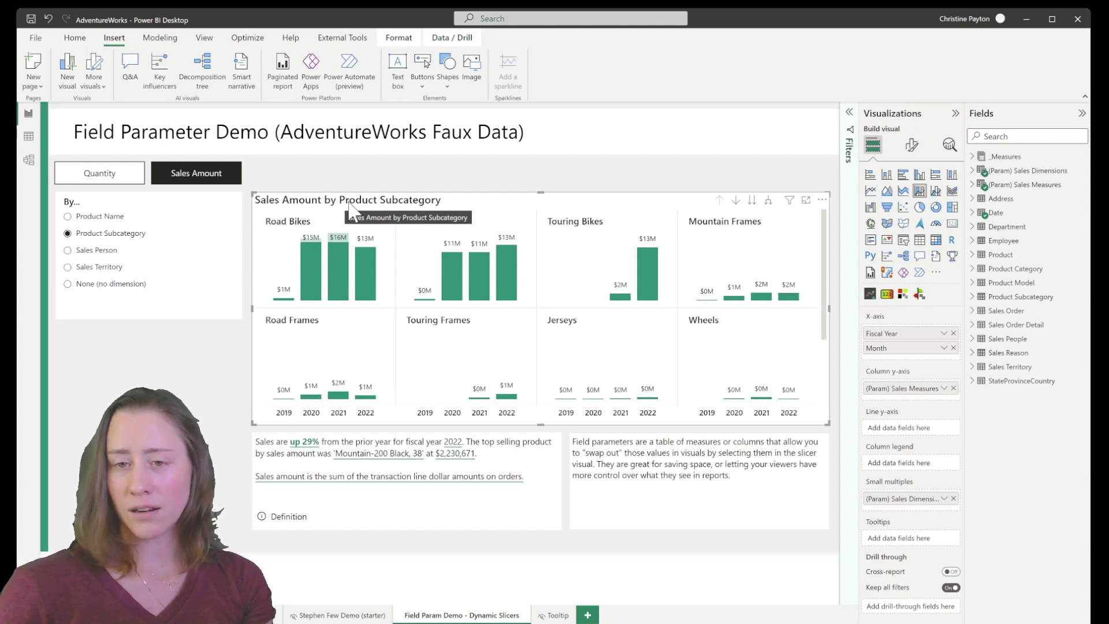
Open Format visual for the chart and expand its Y-axis section.
left_click(912, 146)
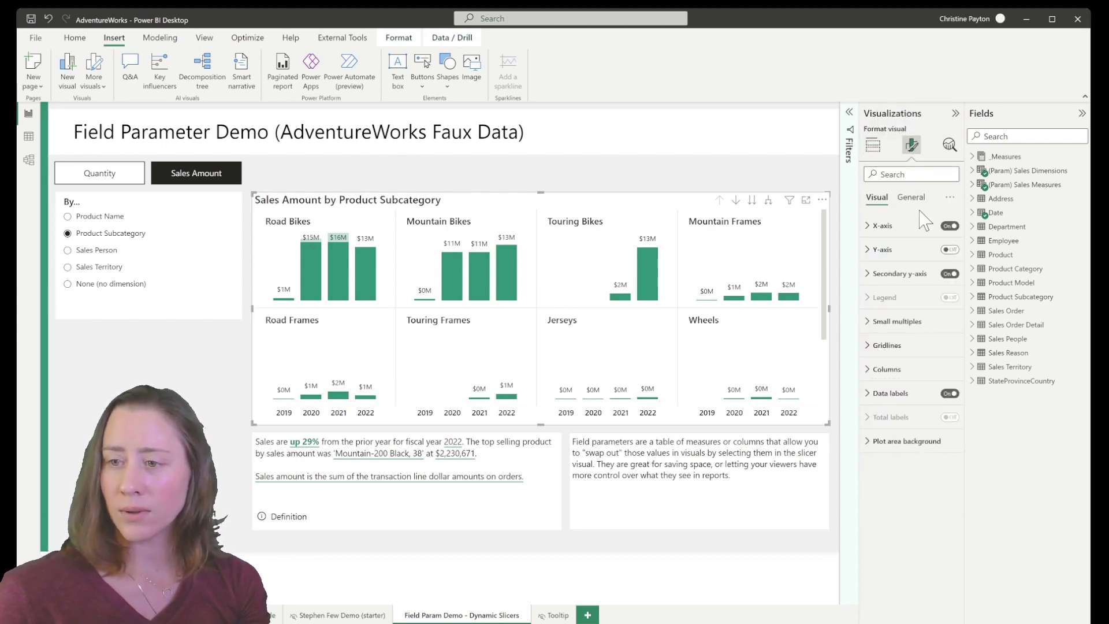
left_click(886, 251)
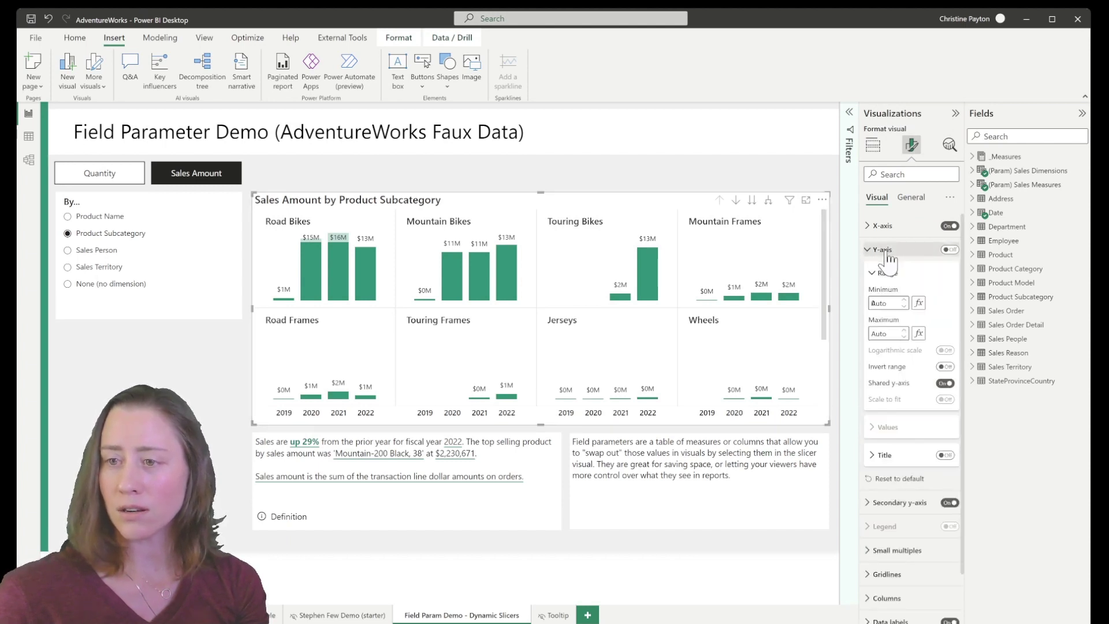
scroll(905, 368, "down", 1)
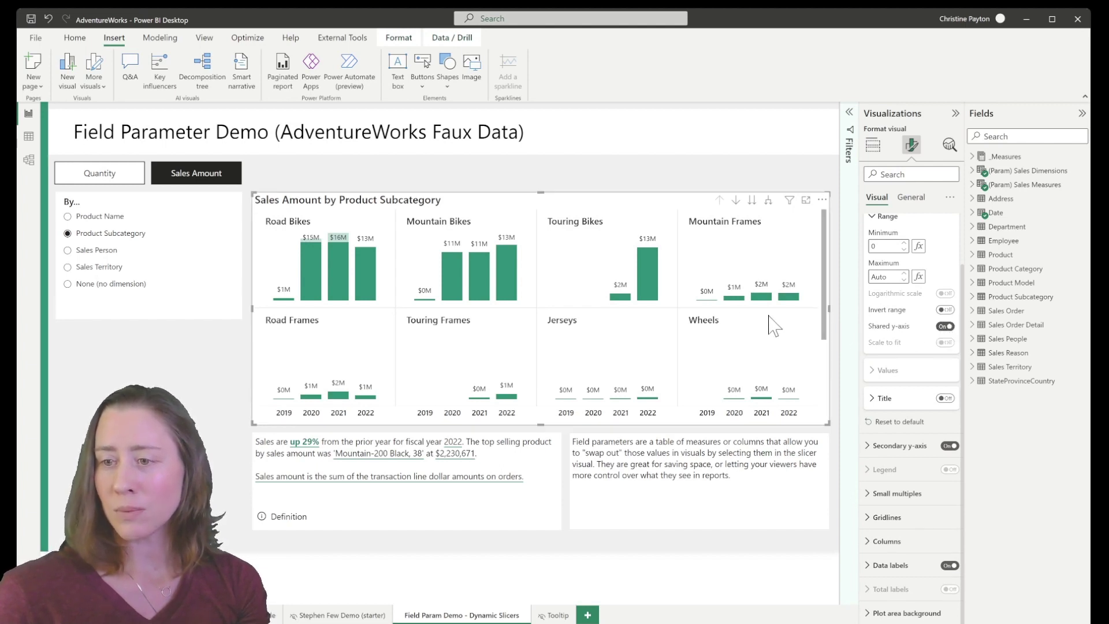
mouse_move(774, 325)
scroll(770, 324, "down", 1)
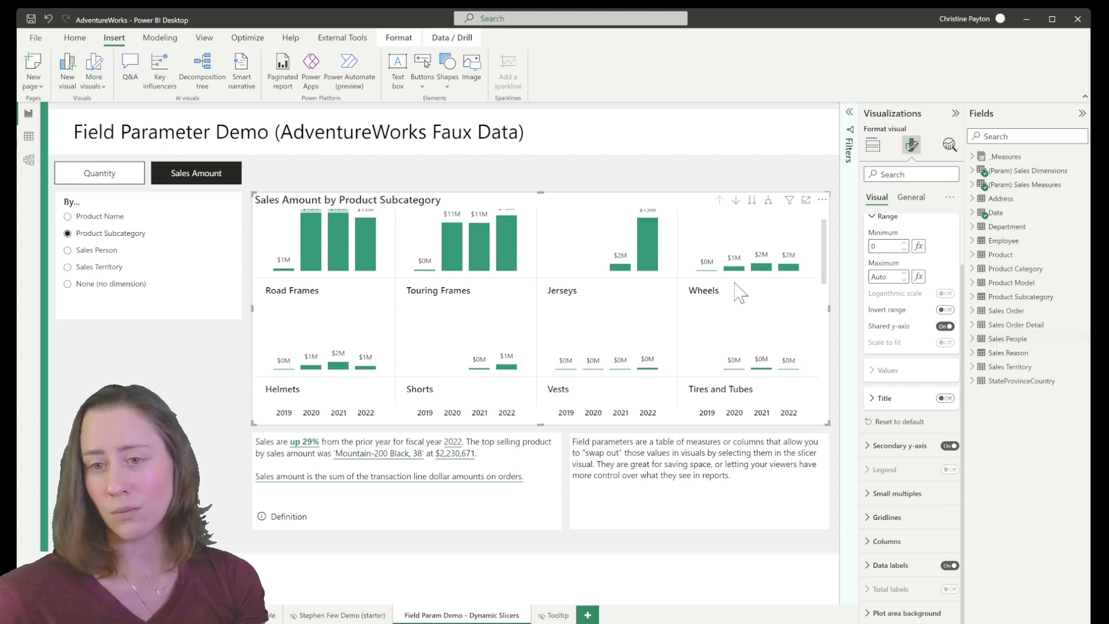
scroll(701, 309, "down", 2)
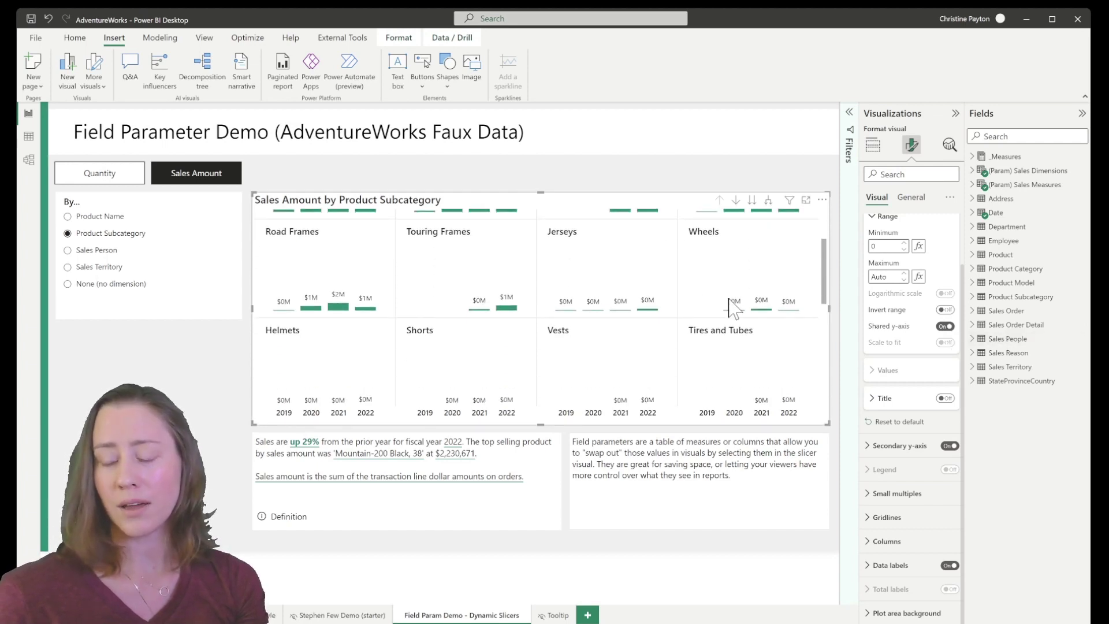
scroll(702, 303, "up", 3)
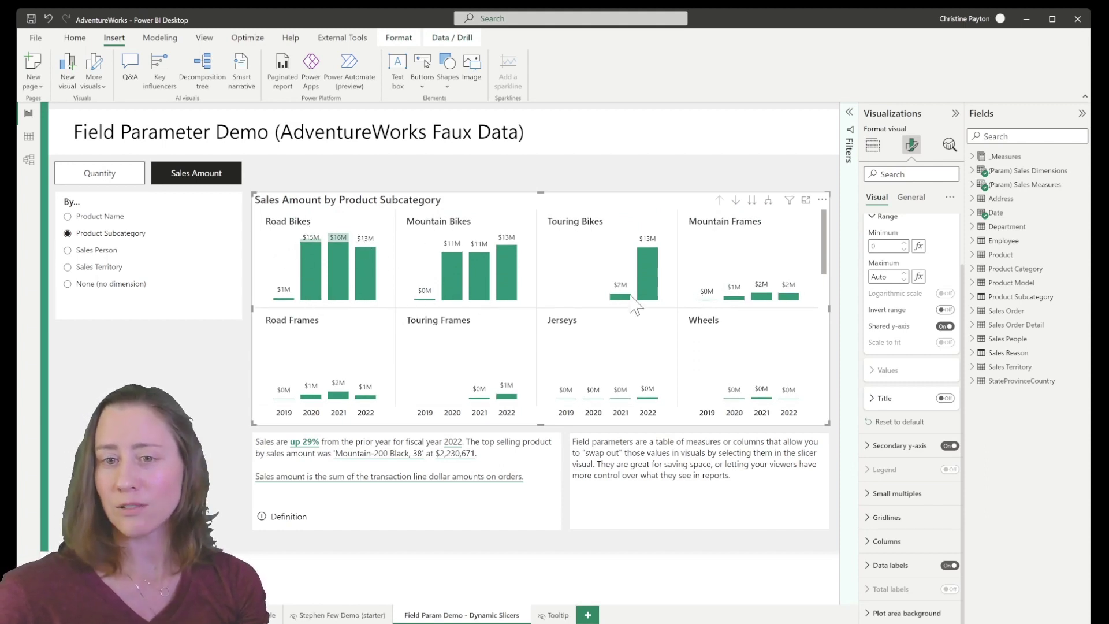
scroll(684, 319, "down", 5)
scroll(685, 319, "down", 3)
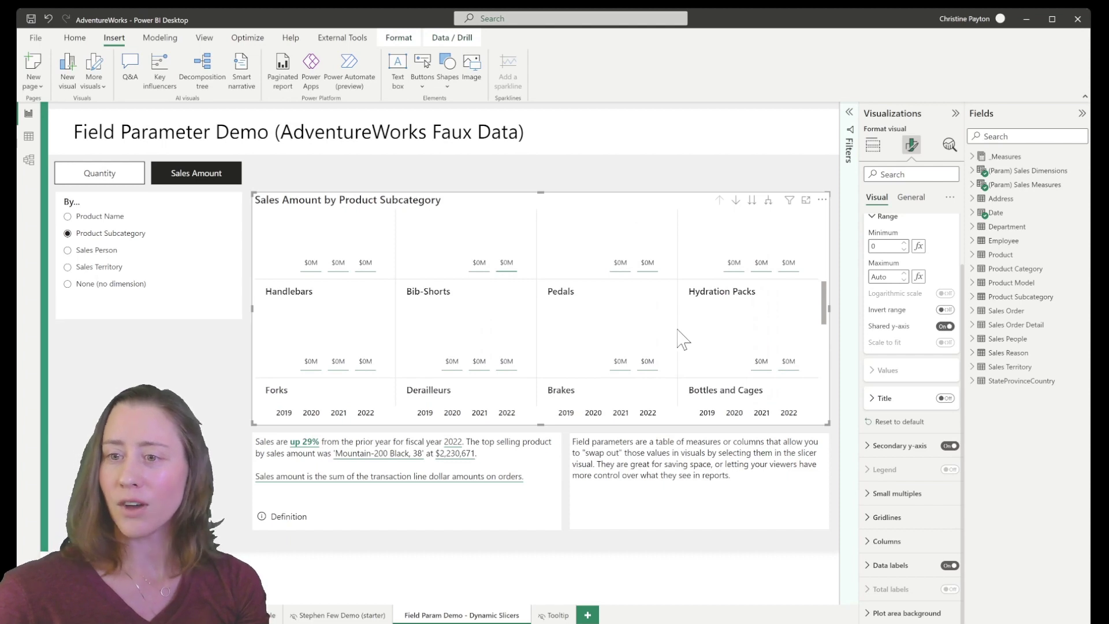
scroll(646, 330, "down", 2)
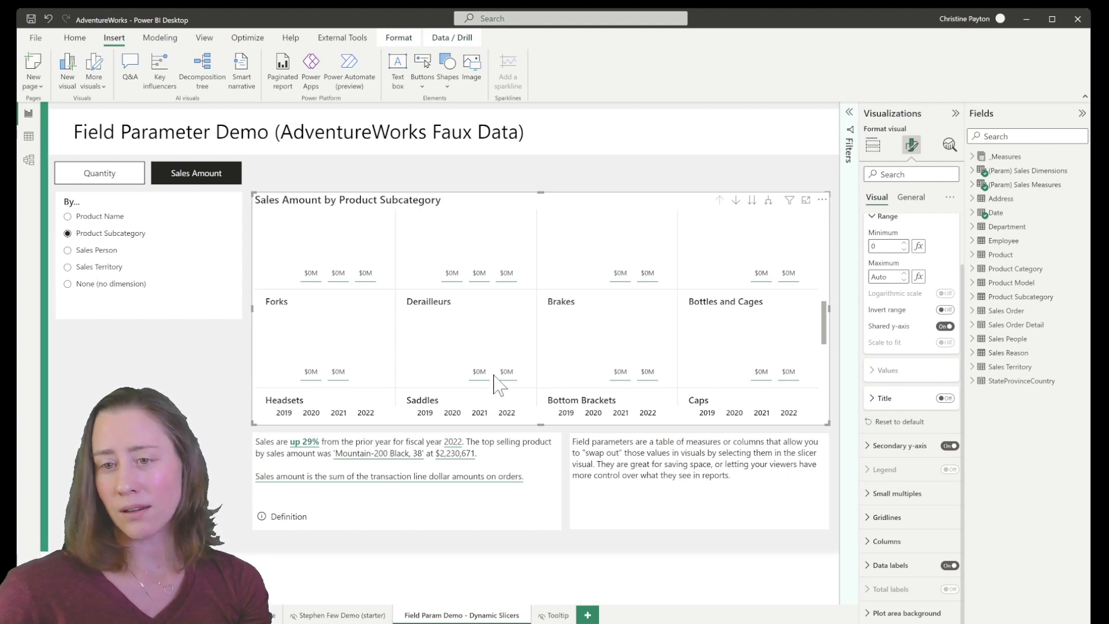
scroll(665, 373, "up", 1)
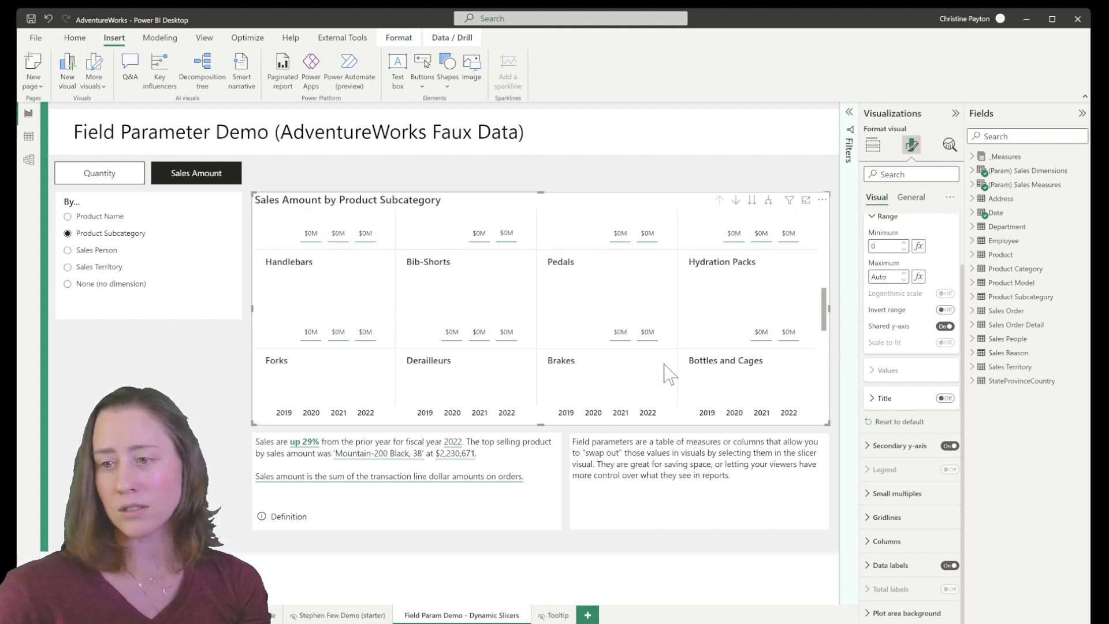
scroll(666, 372, "up", 1)
scroll(666, 372, "up", 1)
scroll(665, 374, "up", 1)
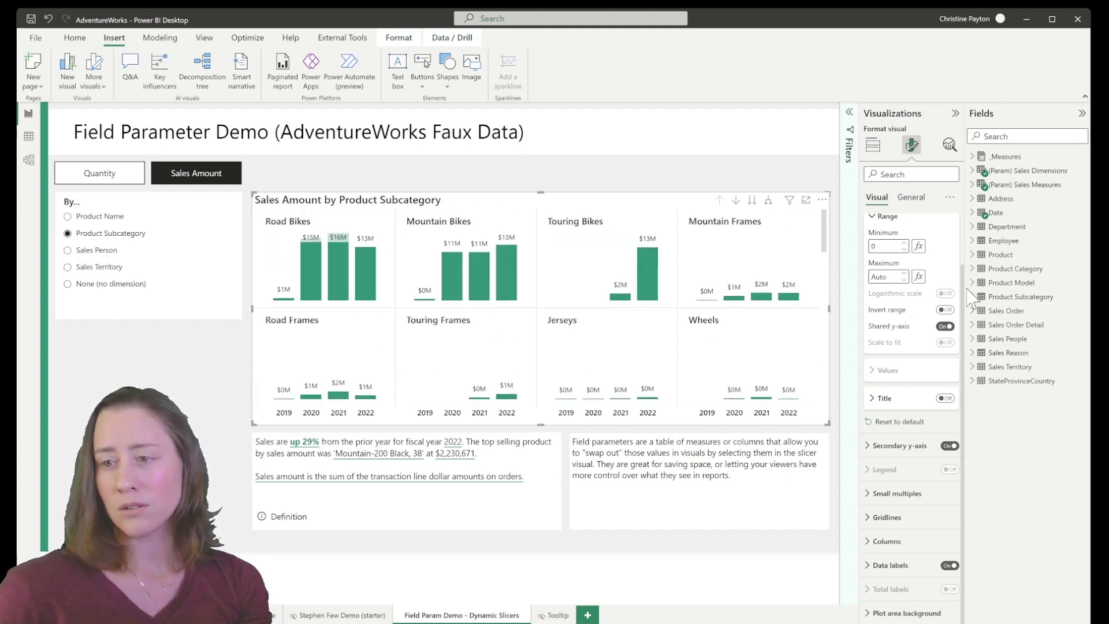
Turn Shared y-axis off and Scale to fit on under Y-axis Range.
left_click(944, 326)
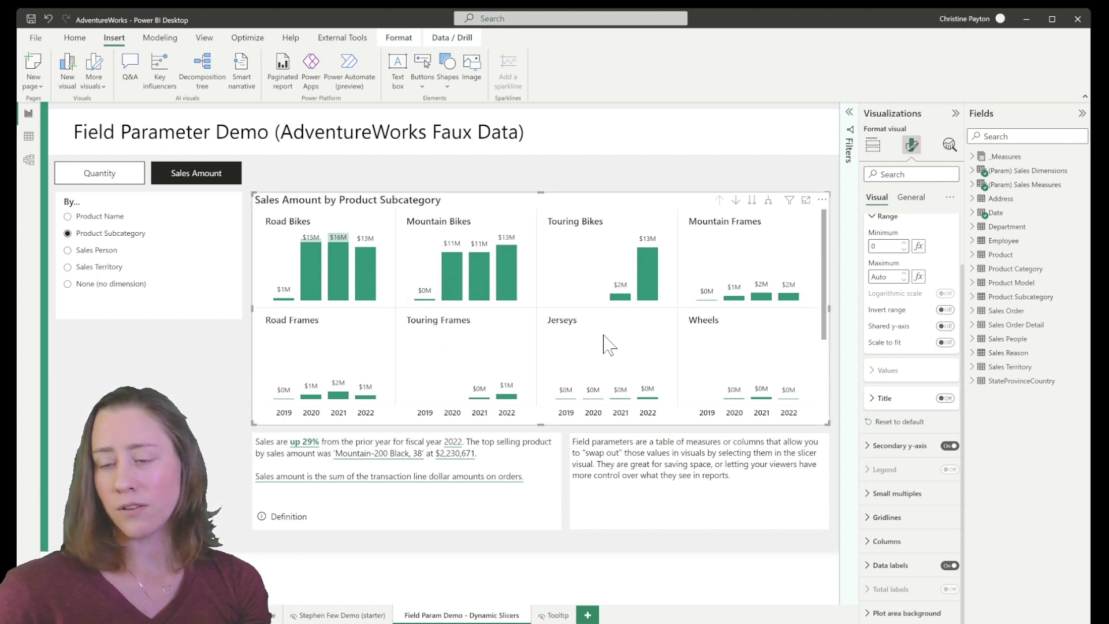
scroll(606, 343, "down", 1)
scroll(606, 343, "down", 1)
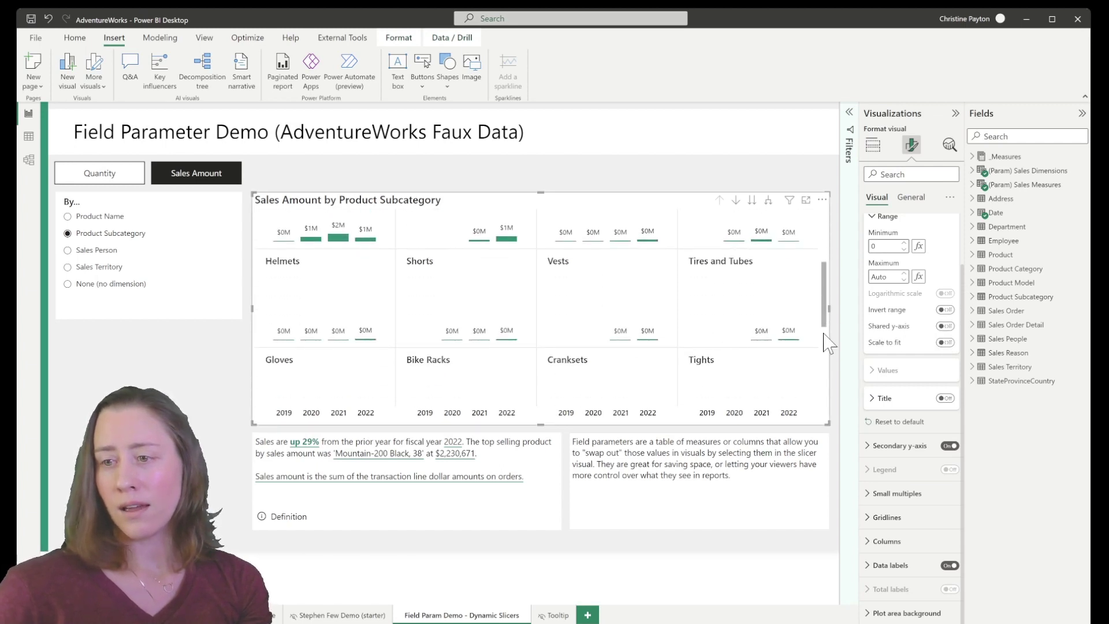
left_click(944, 343)
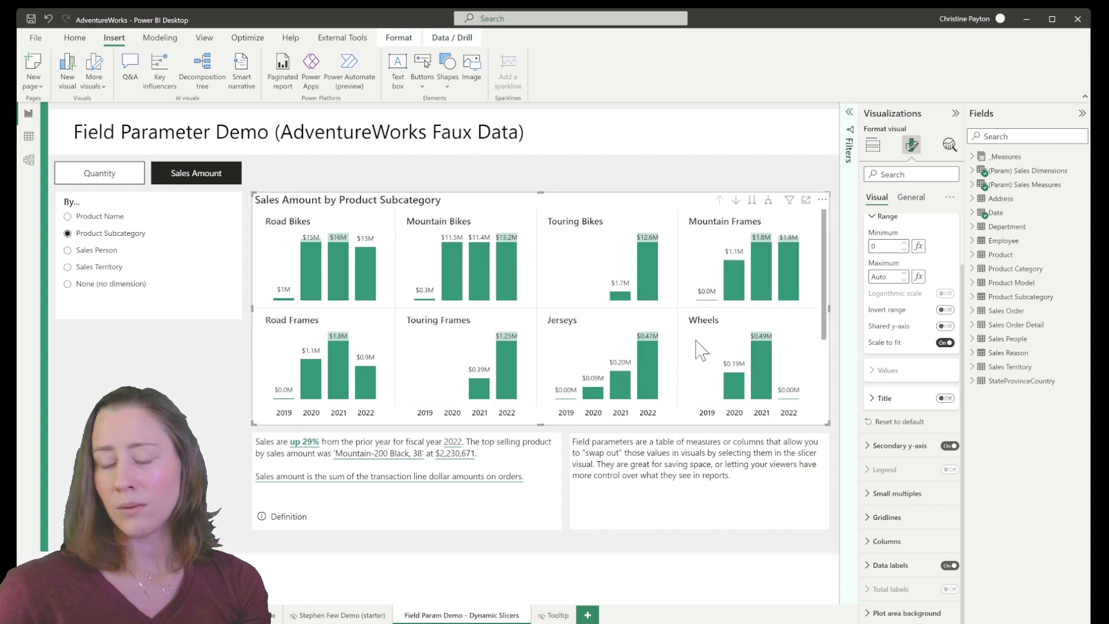
scroll(606, 337, "down", 1)
scroll(568, 341, "down", 2)
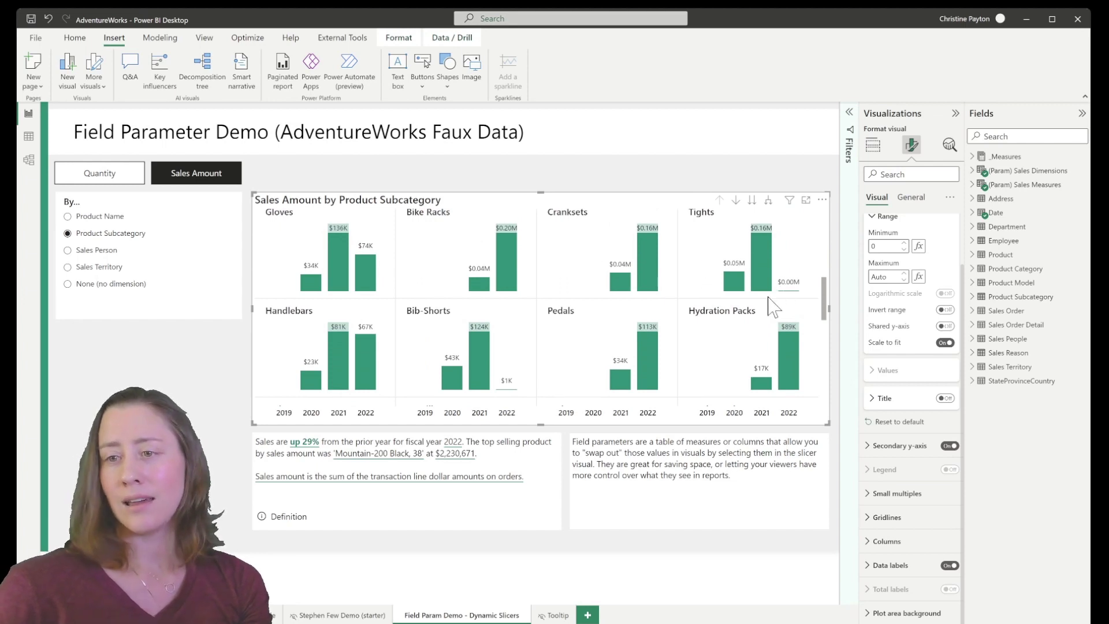
scroll(565, 321, "up", 1)
scroll(565, 319, "up", 3)
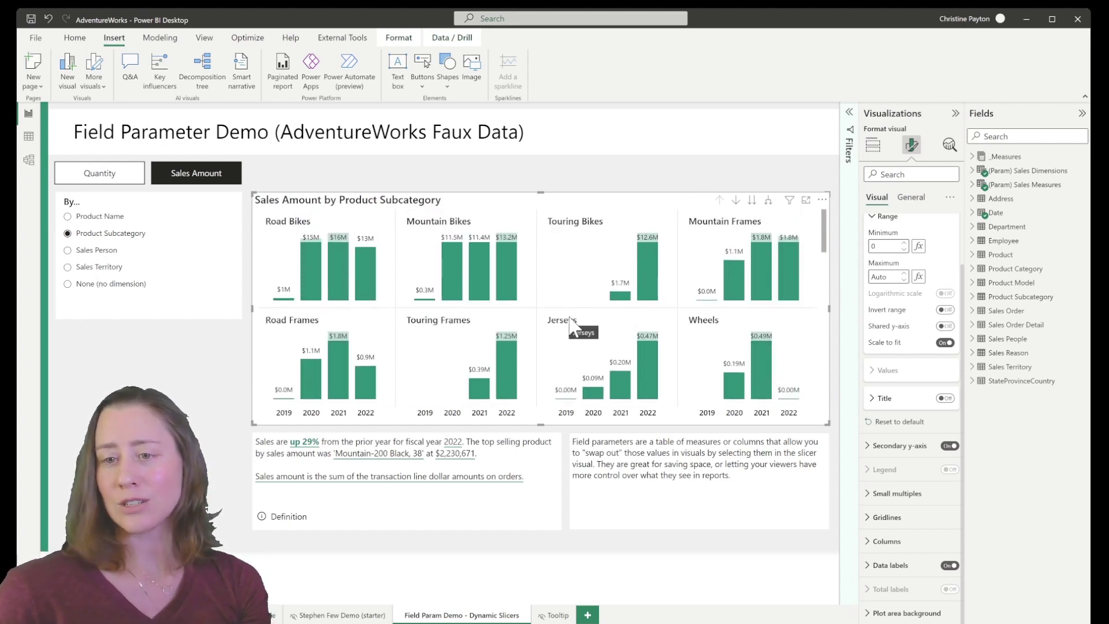
scroll(569, 322, "down", 1)
scroll(569, 324, "down", 2)
scroll(570, 326, "down", 2)
scroll(569, 327, "down", 1)
scroll(569, 328, "down", 1)
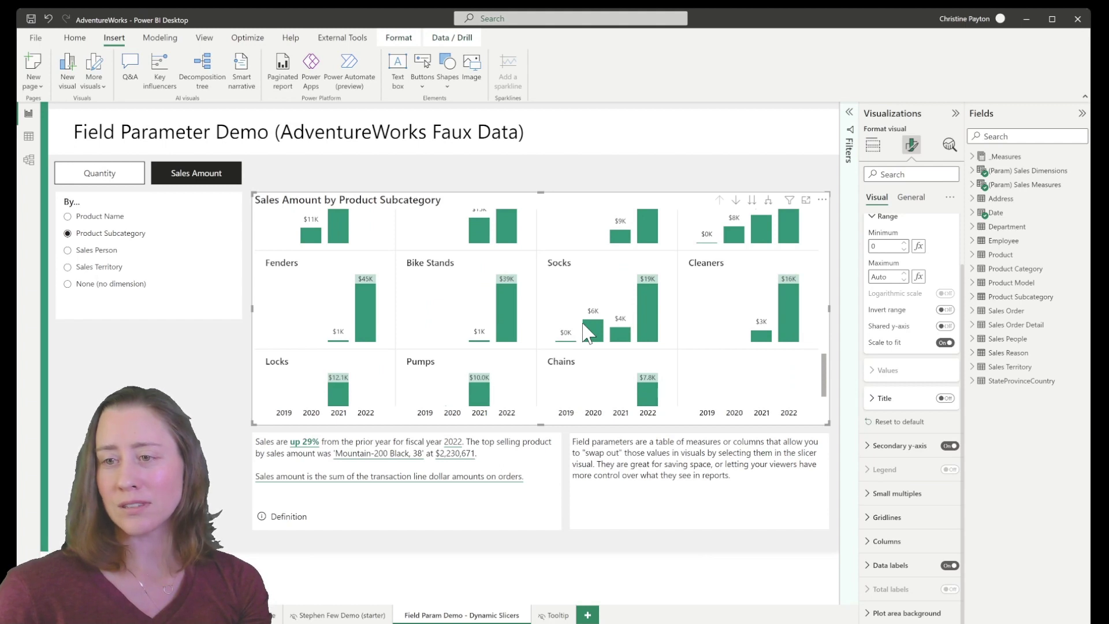
scroll(586, 332, "up", 1)
scroll(586, 334, "up", 2)
scroll(585, 335, "up", 2)
scroll(585, 336, "up", 1)
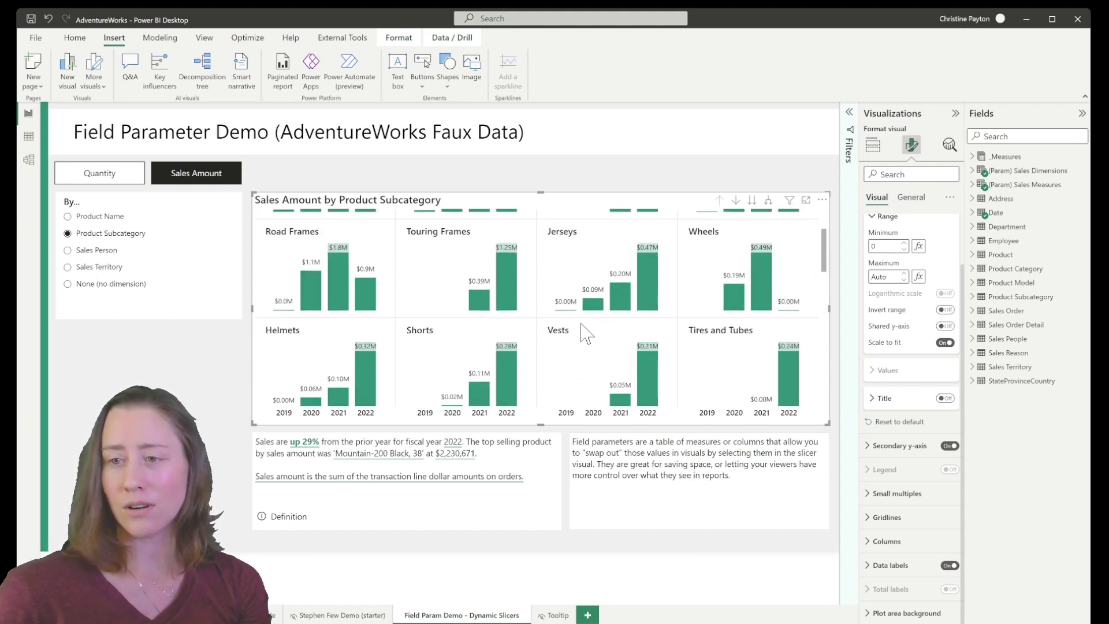
scroll(586, 335, "up", 1)
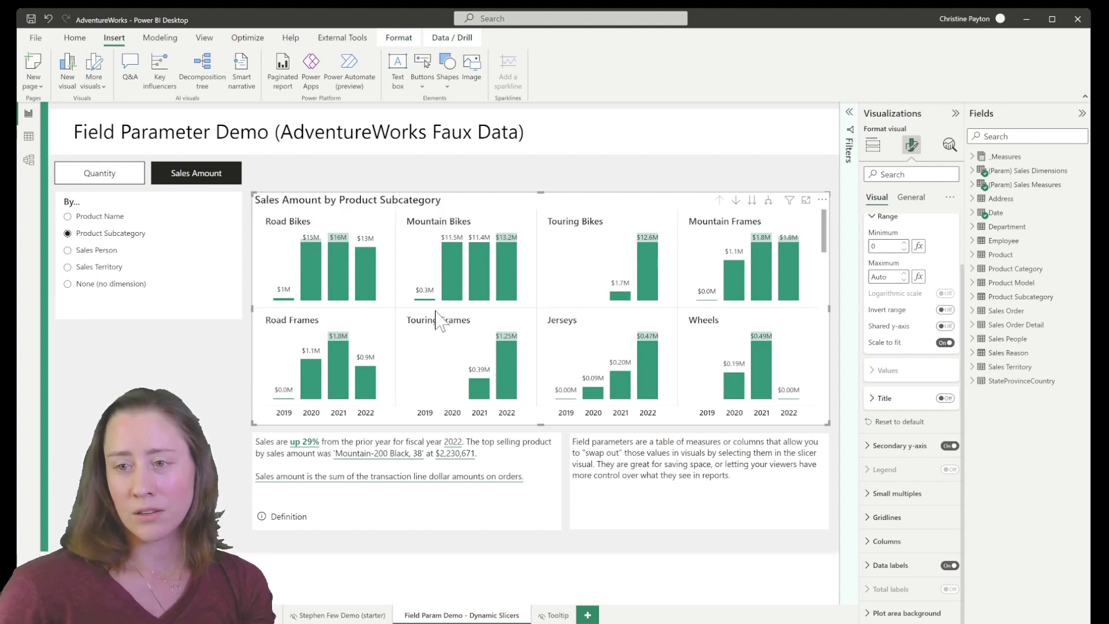
scroll(434, 314, "down", 1)
scroll(436, 318, "down", 1)
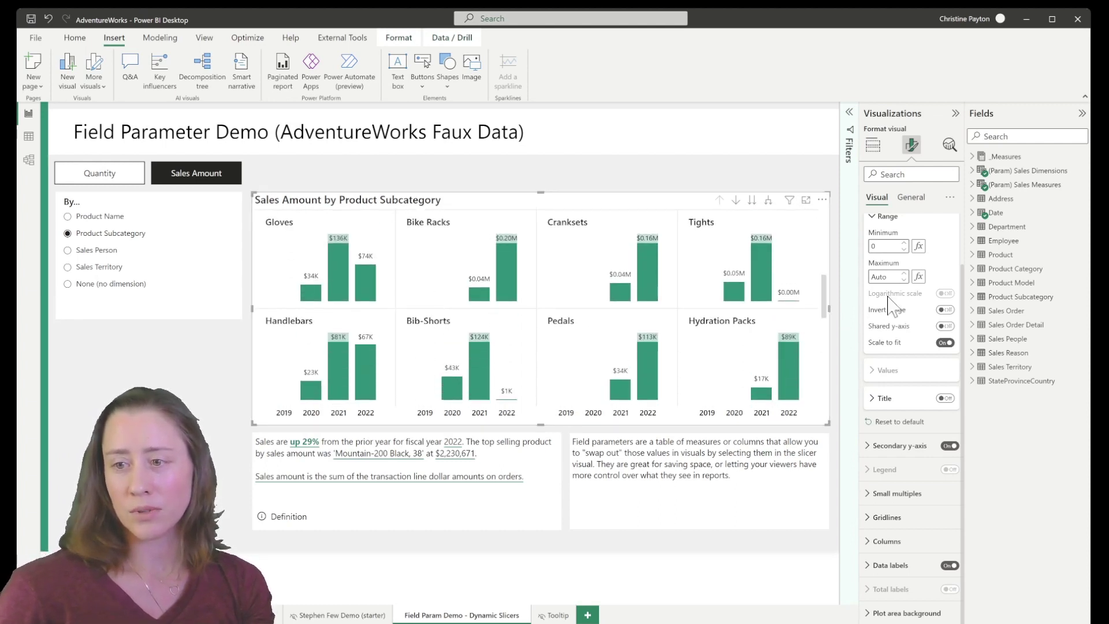
Turn Scale to fit off and toggle the Shared y-axis setting again.
left_click(943, 343)
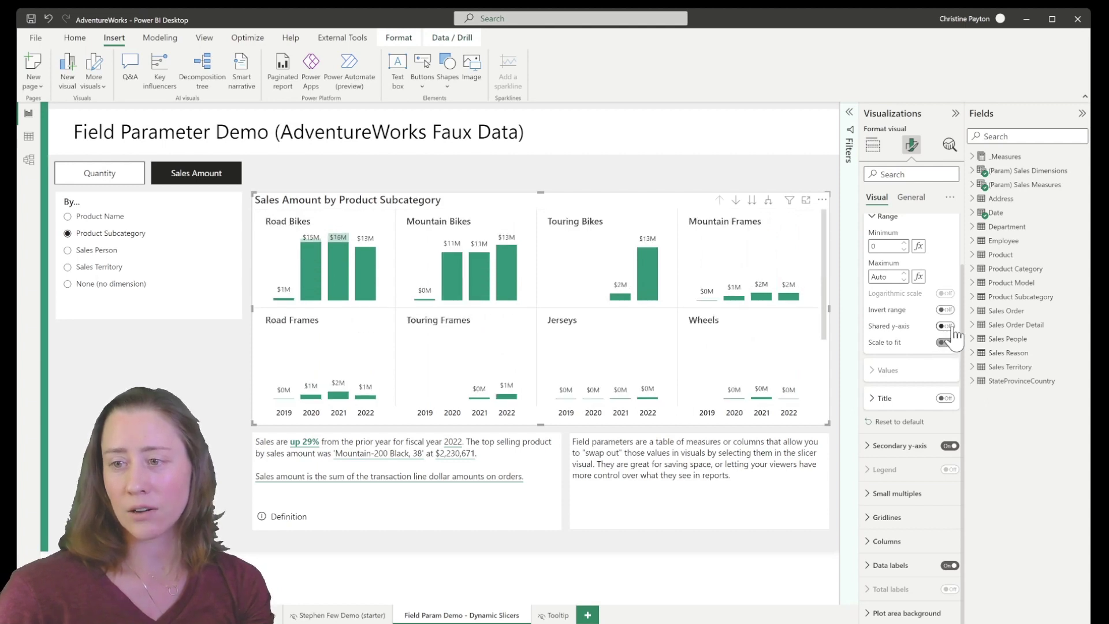
scroll(503, 307, "down", 2)
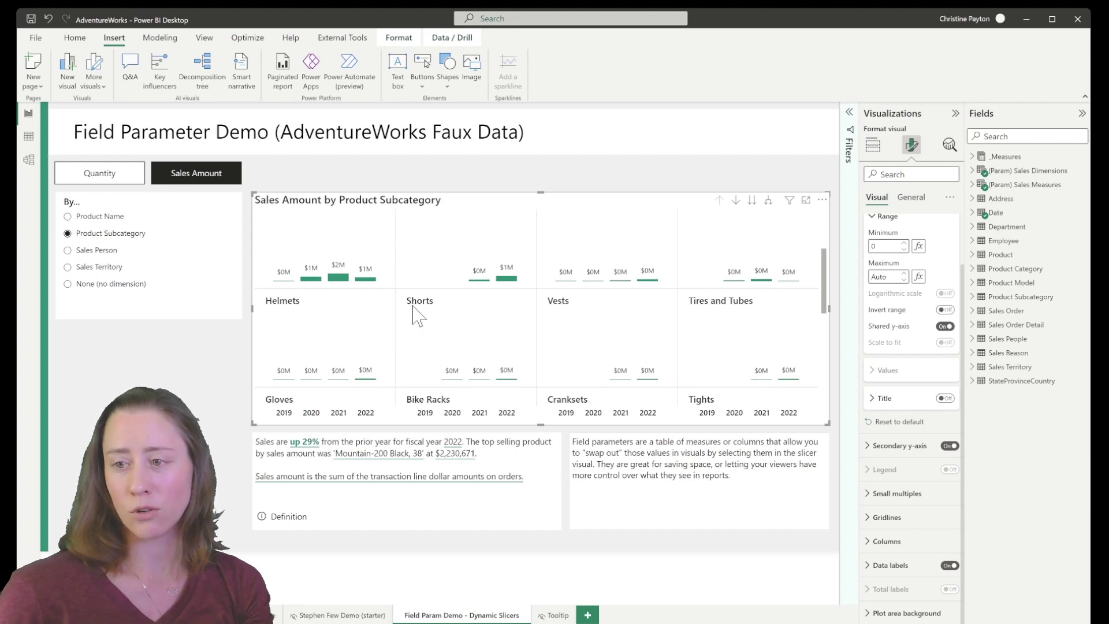
left_click(945, 325)
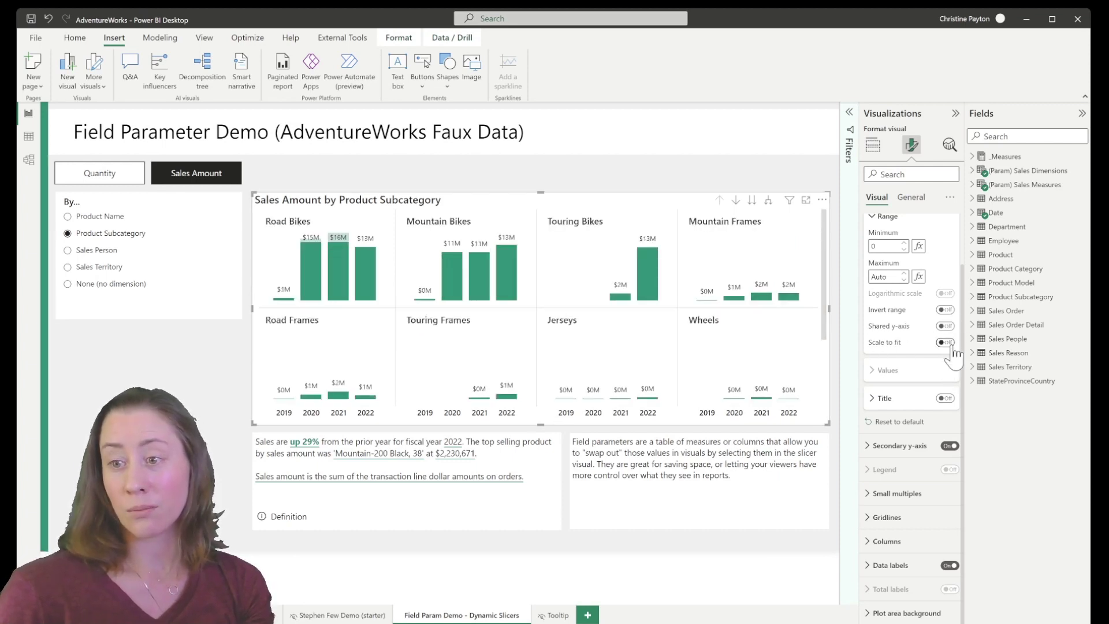
mouse_move(507, 314)
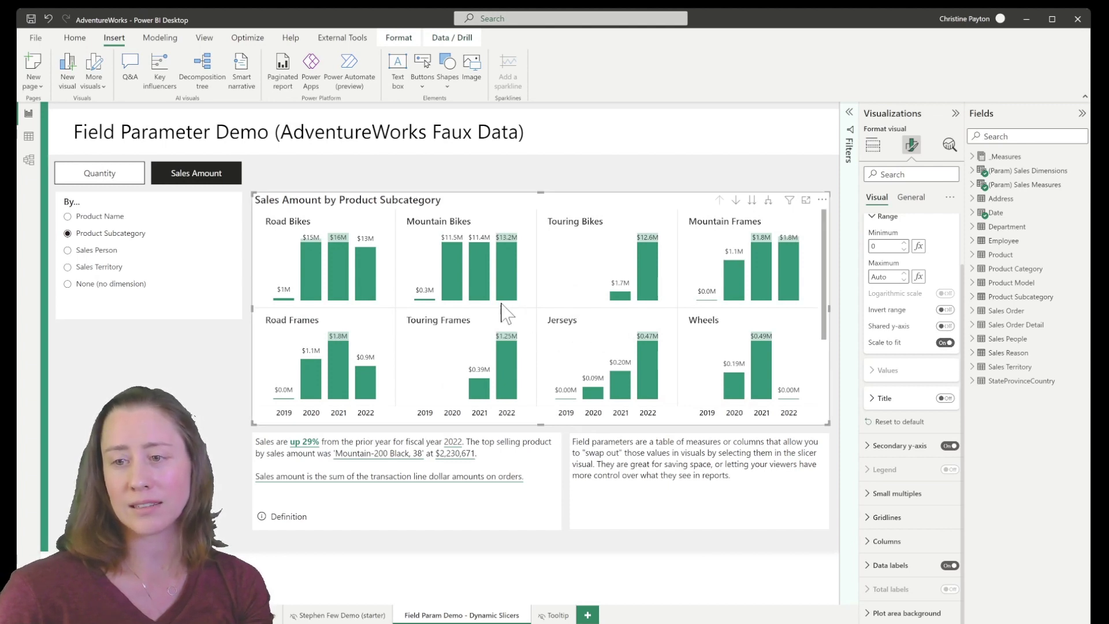
scroll(507, 314, "down", 1)
scroll(507, 314, "down", 1)
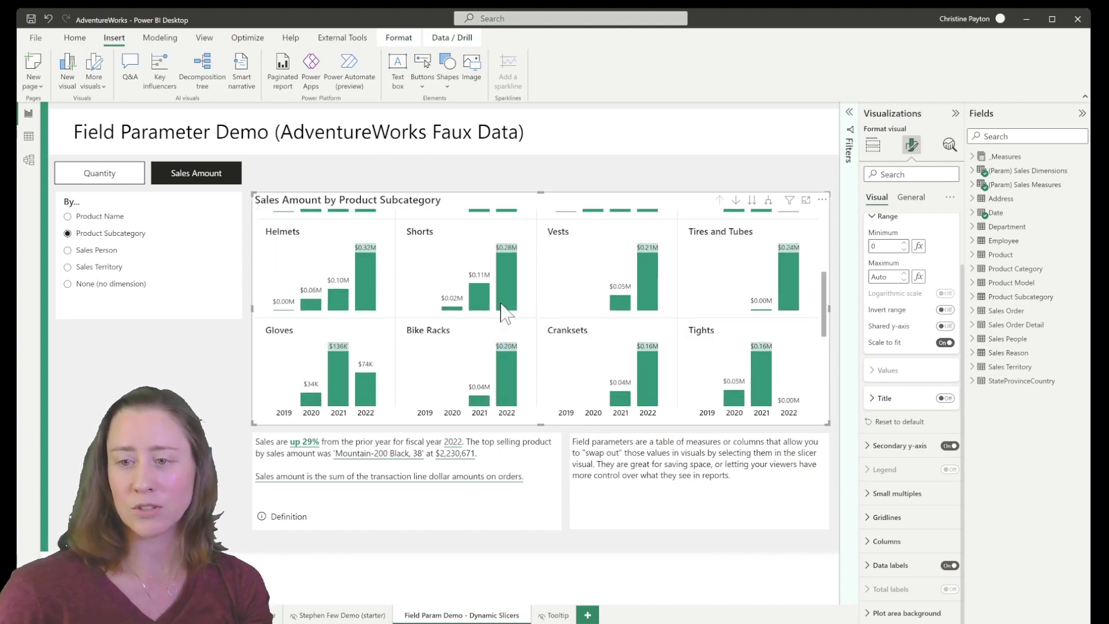
scroll(506, 313, "down", 1)
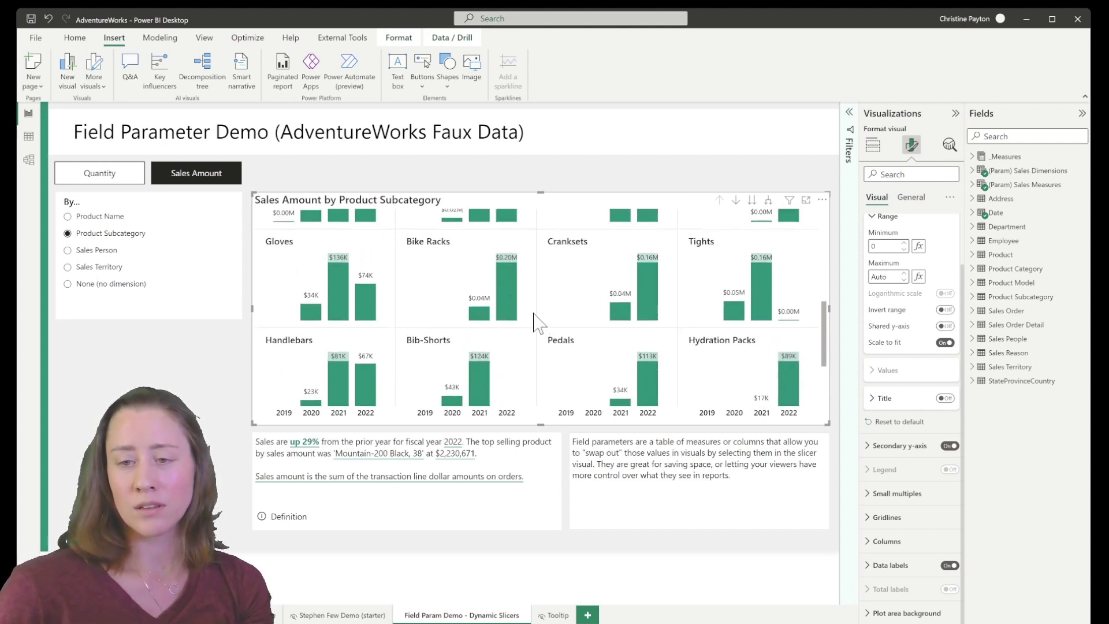
Deselect the chart, then reselect the Sales Amount by Product Subcategory chart.
left_click(221, 409)
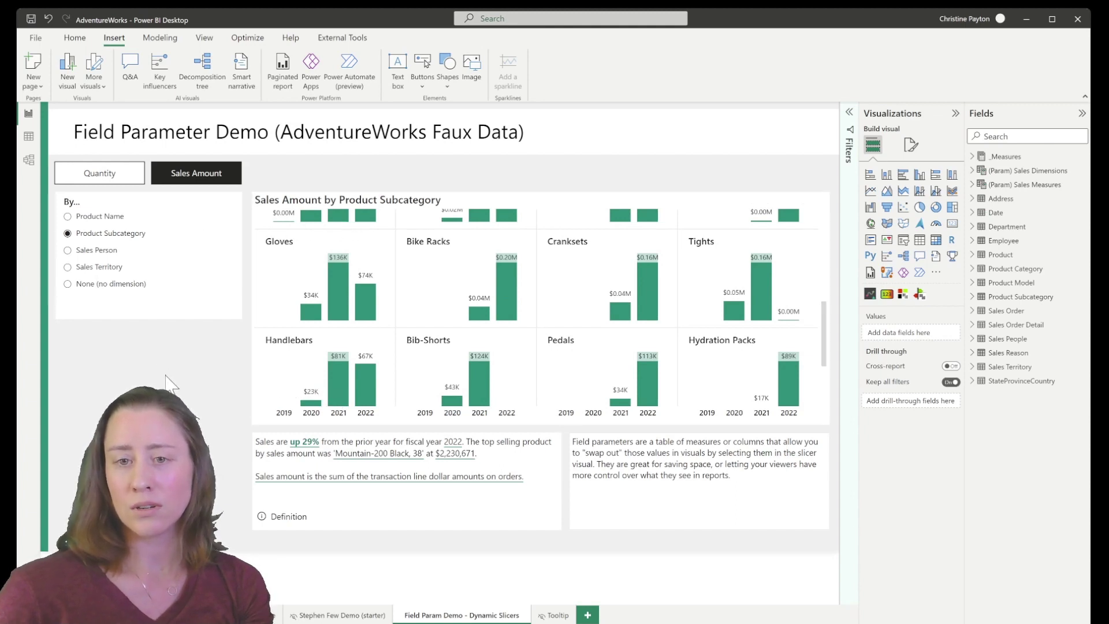
scroll(300, 238, "up", 3)
scroll(304, 240, "up", 2)
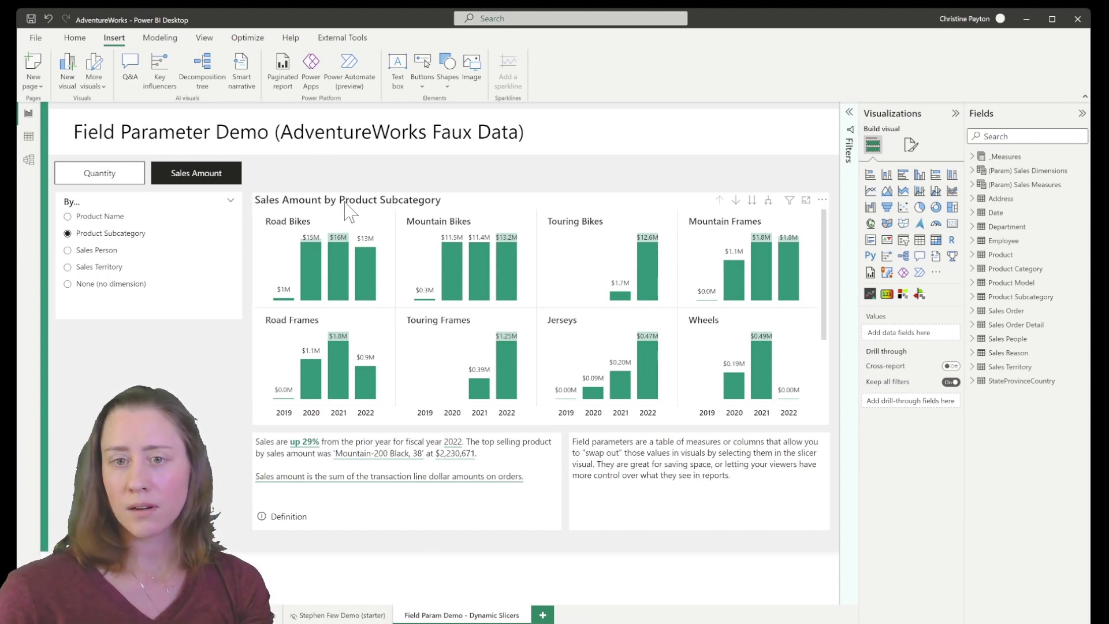
left_click(388, 208)
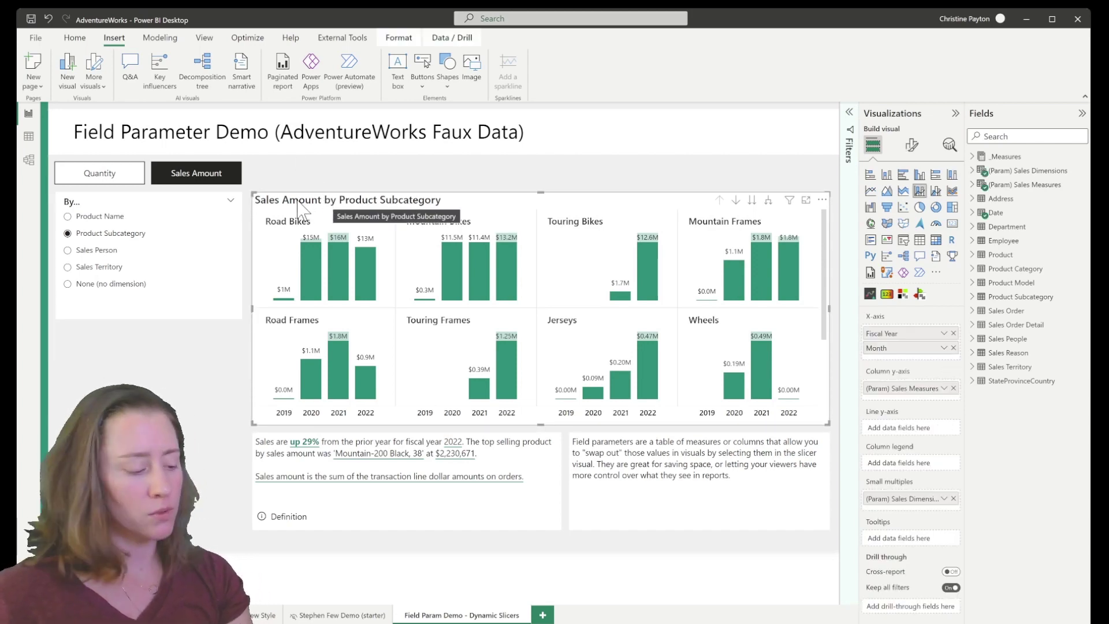
Paste a copy of the chart from the Home ribbon and snap it over the original.
left_click(76, 37)
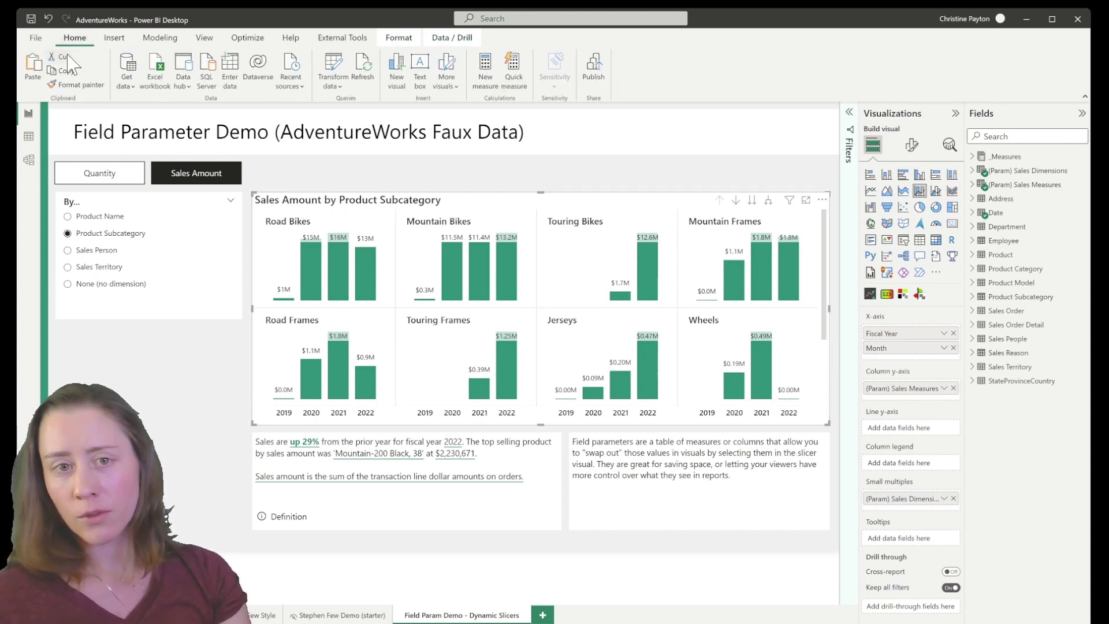
left_click(32, 69)
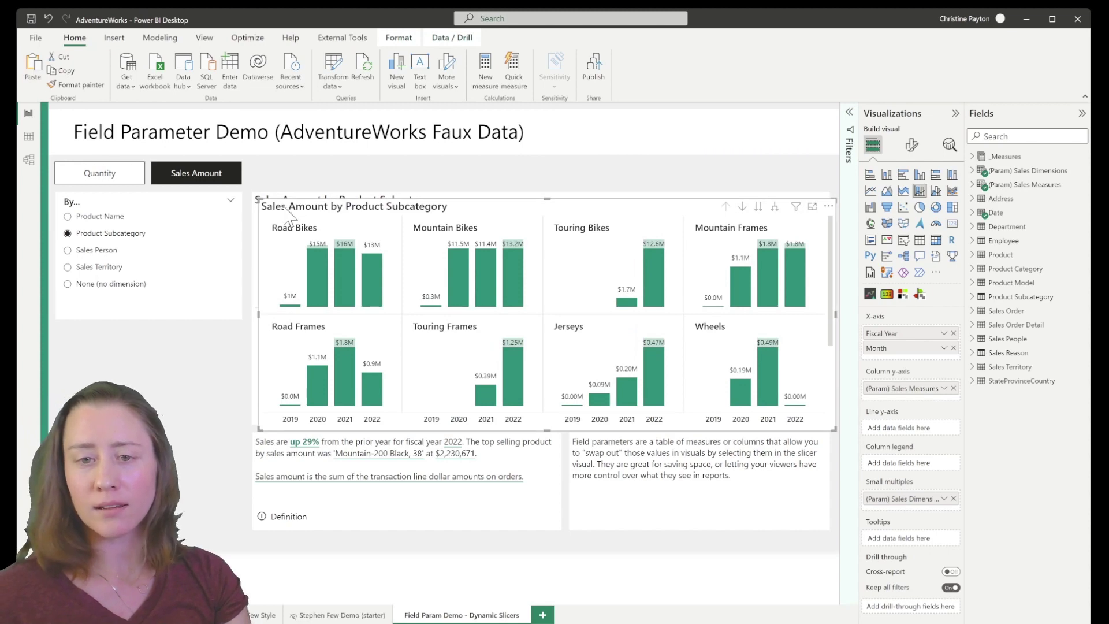
left_click_drag(282, 213, 280, 209)
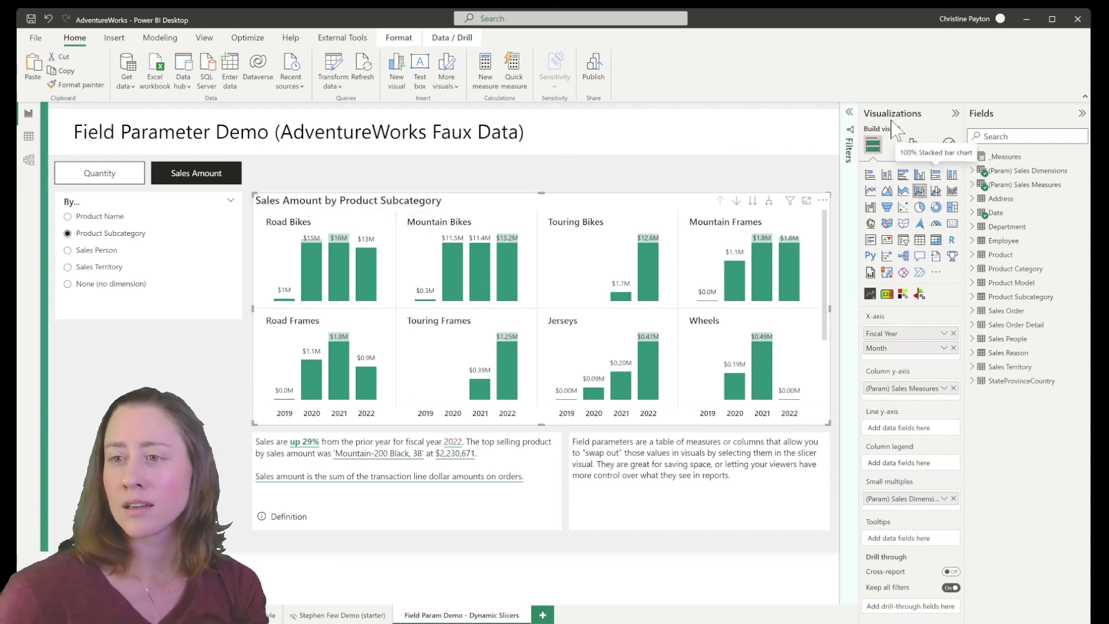
Show the Bookmarks and Selection panes from the View ribbon.
left_click(206, 39)
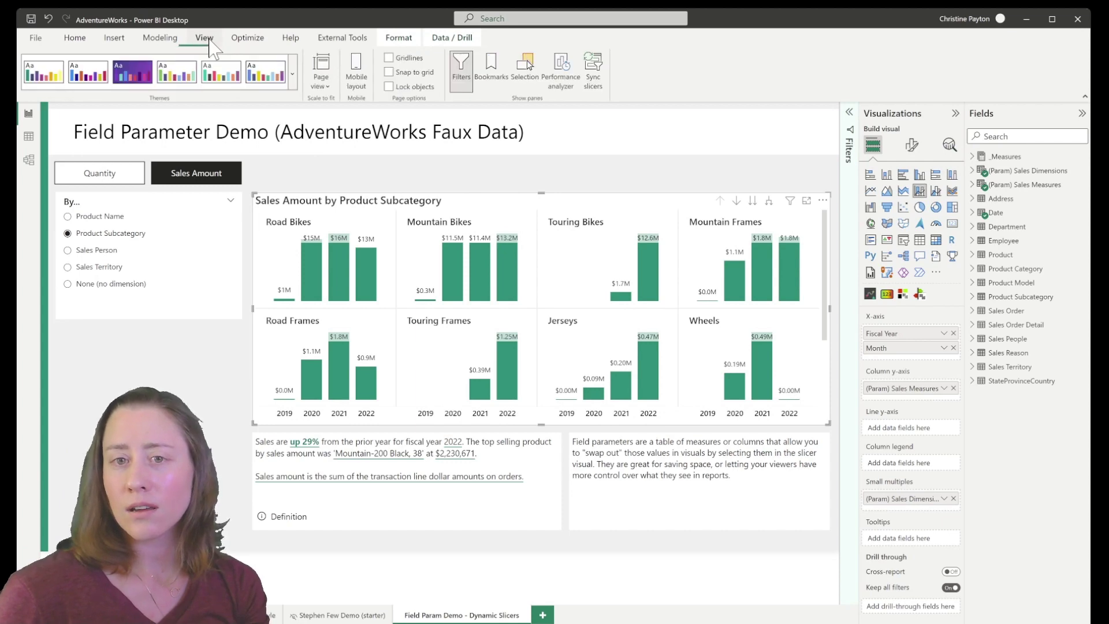
left_click(493, 76)
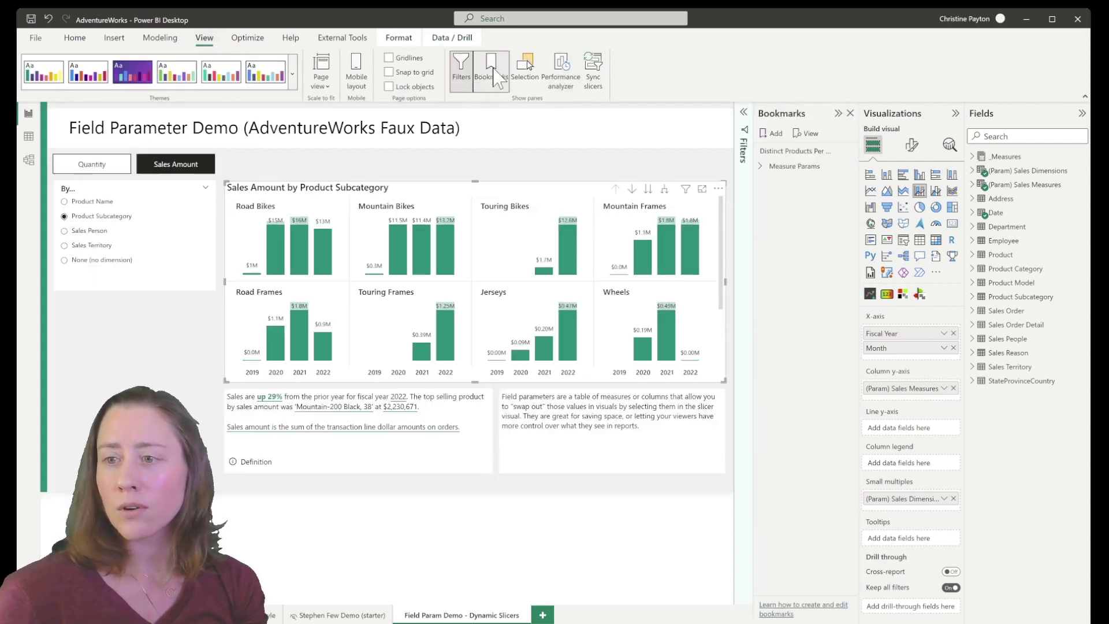
left_click(526, 63)
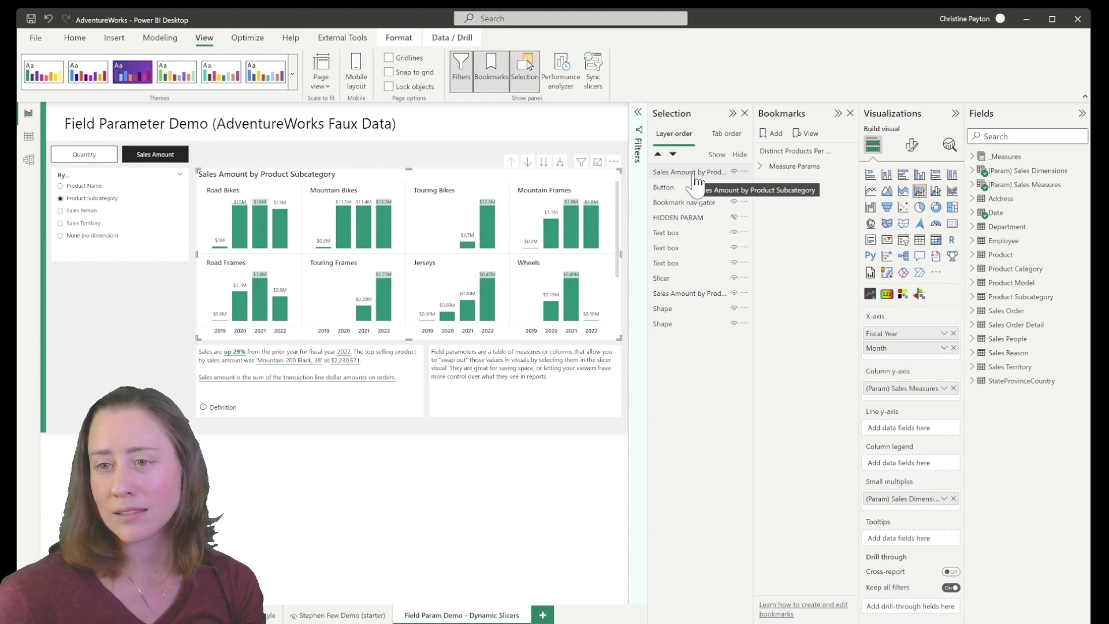
Select the second Sales Amount by Product Subcategory layer in the Selection pane.
left_click(698, 174)
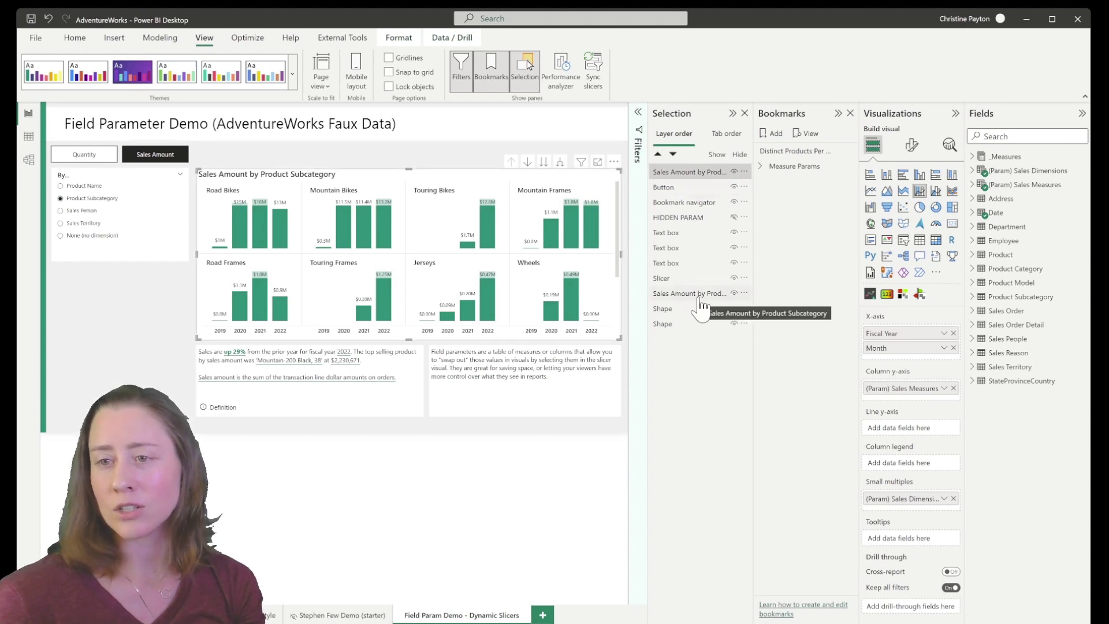
left_click(681, 178)
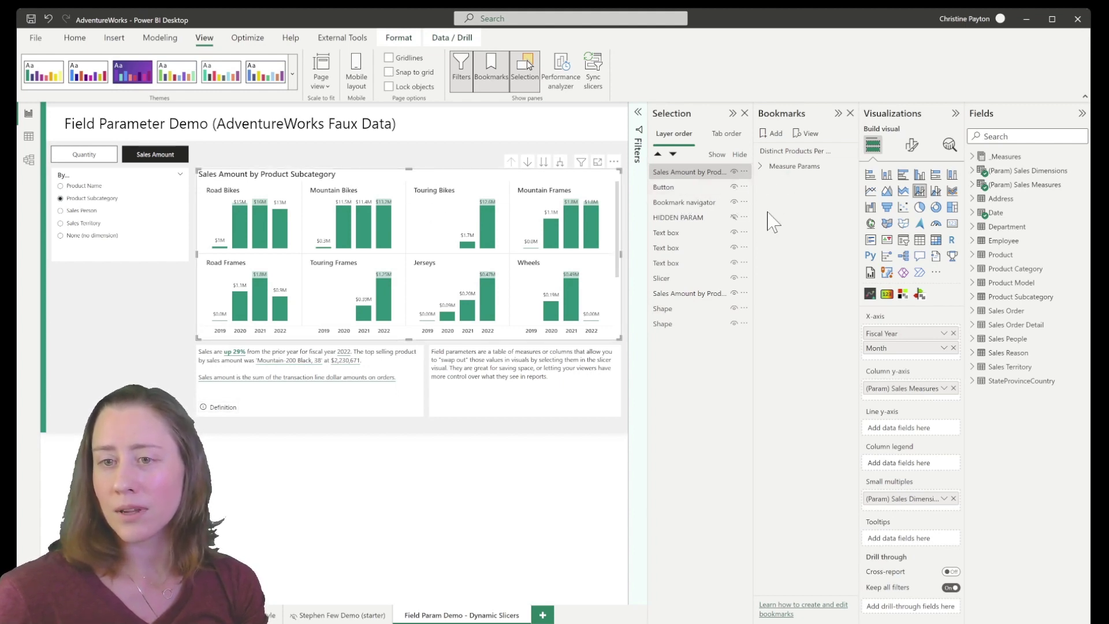
key("Escape")
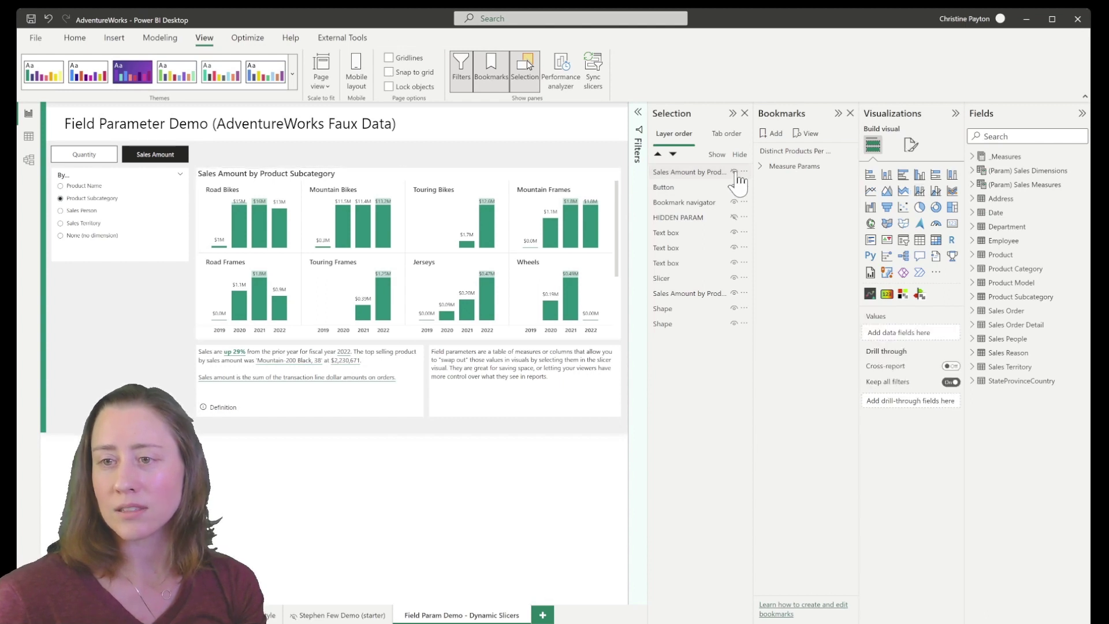
left_click(690, 296)
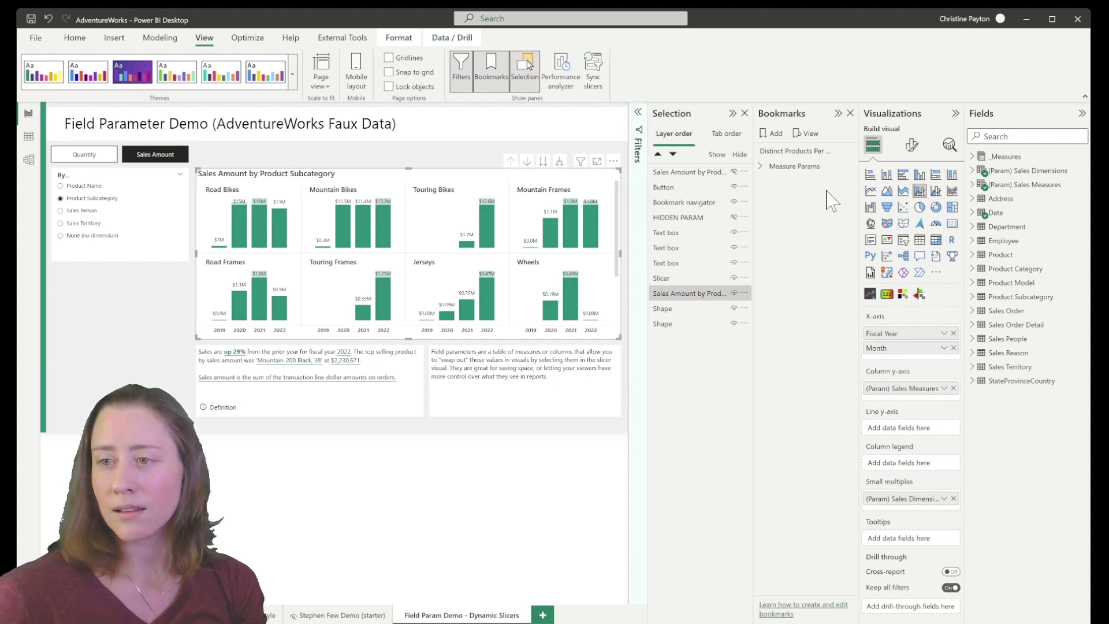
On the duplicate chart, expand Y-axis and turn Scale to fit off.
left_click(912, 145)
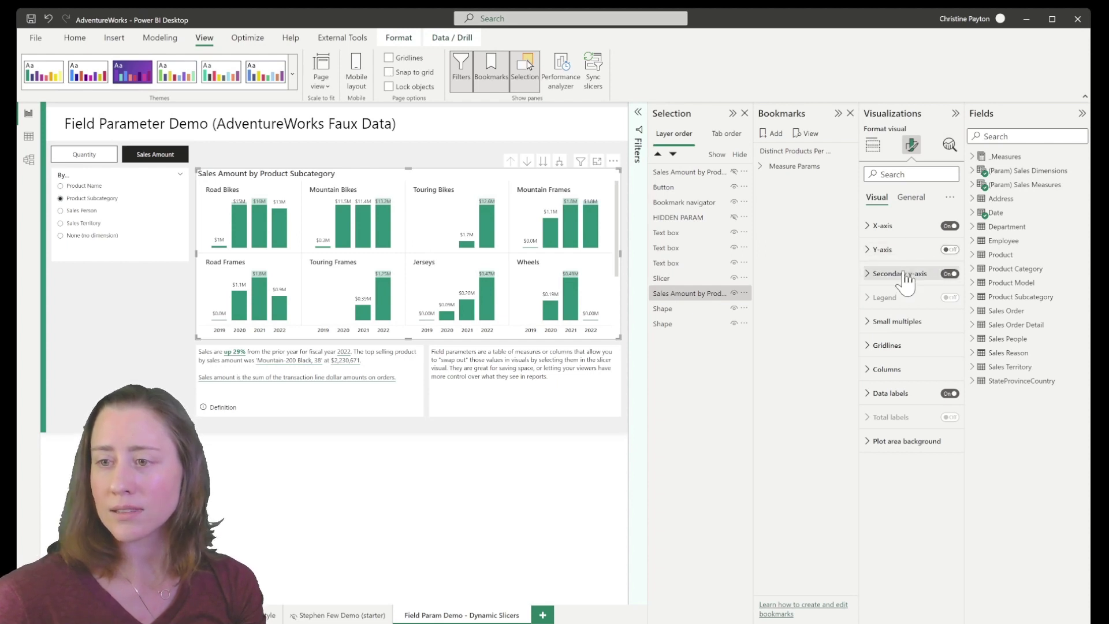
left_click(893, 249)
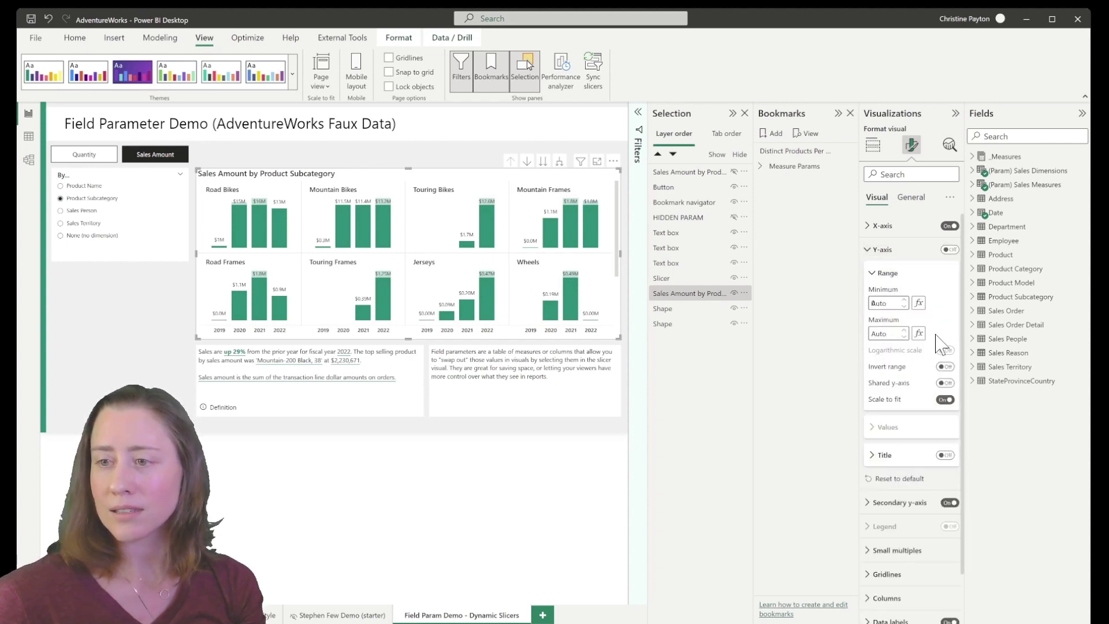
scroll(931, 392, "down", 1)
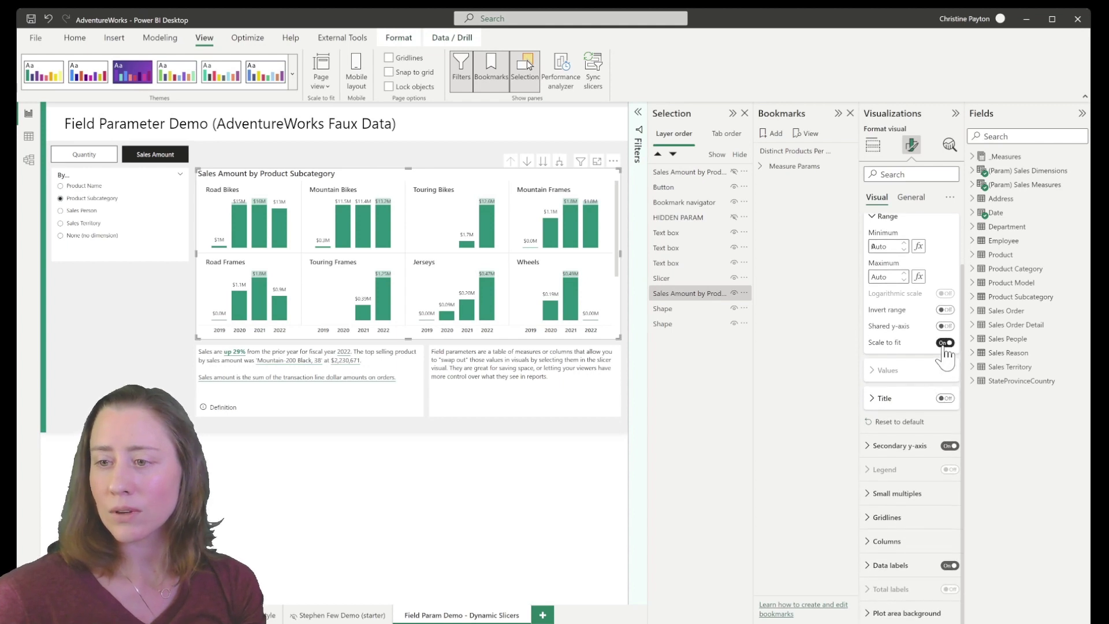
left_click(946, 342)
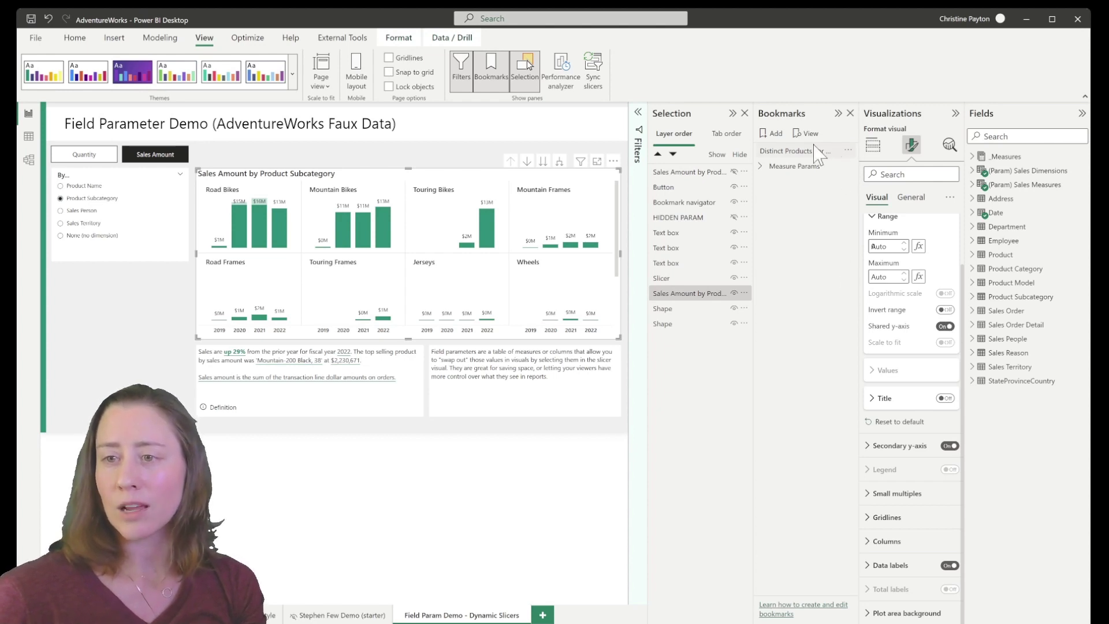
Add a new bookmark and uncheck Data in its options menu.
left_click(774, 139)
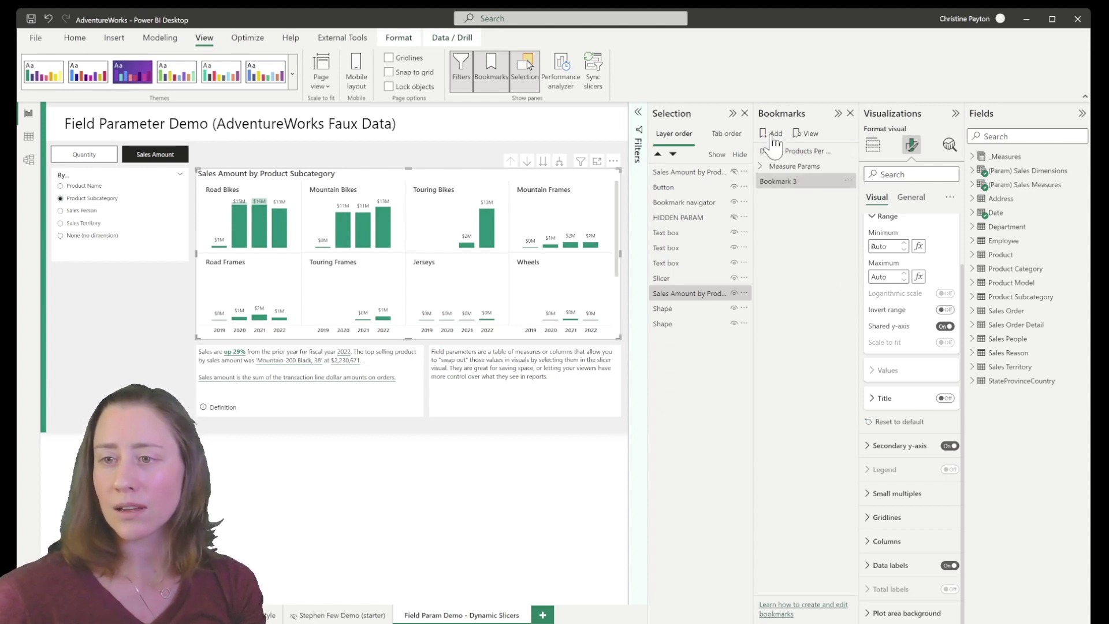
left_click(848, 181)
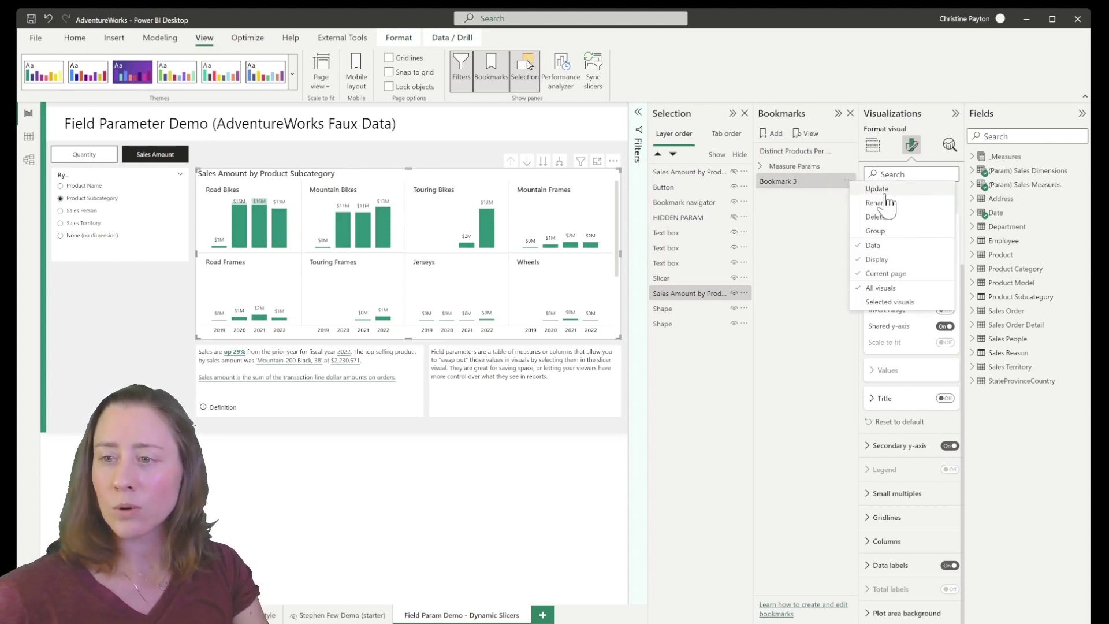
left_click(875, 246)
left_click(848, 181)
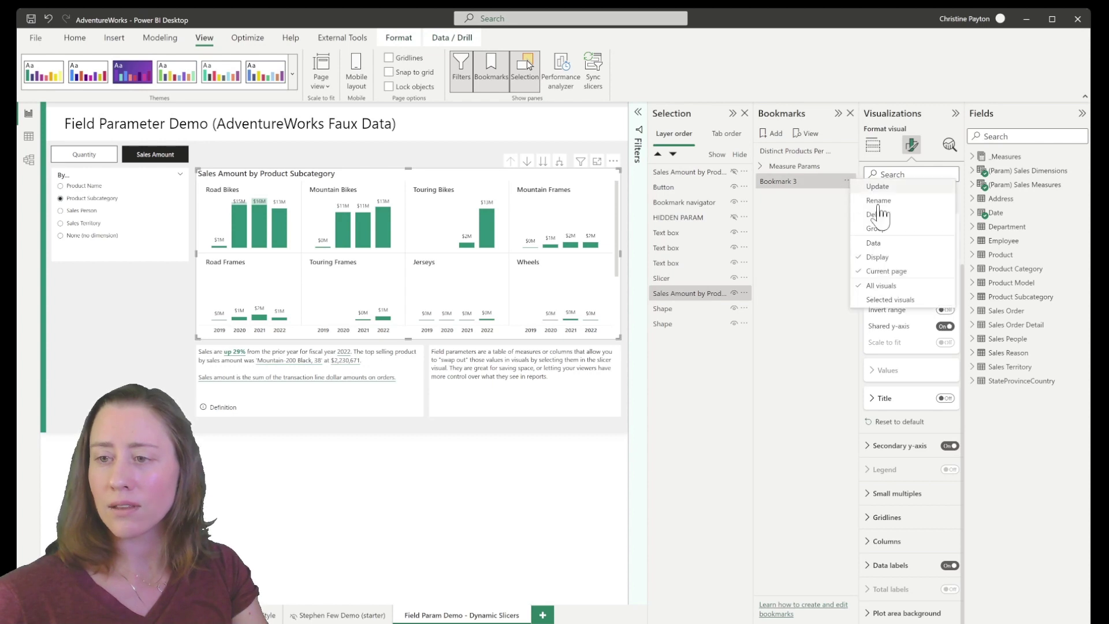
left_click(879, 272)
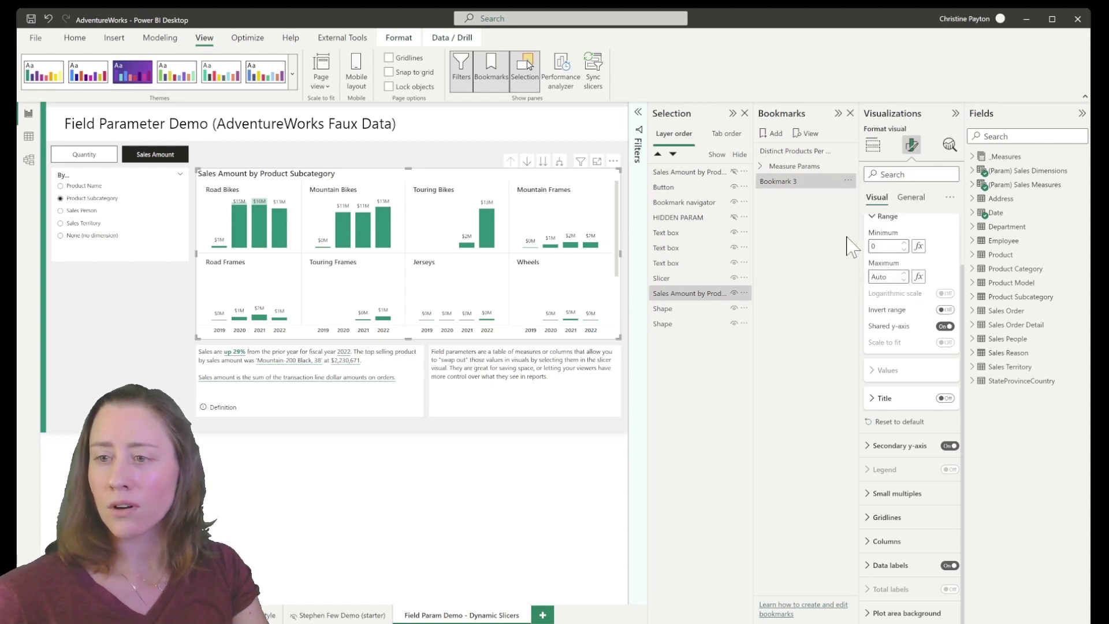
left_click(847, 183)
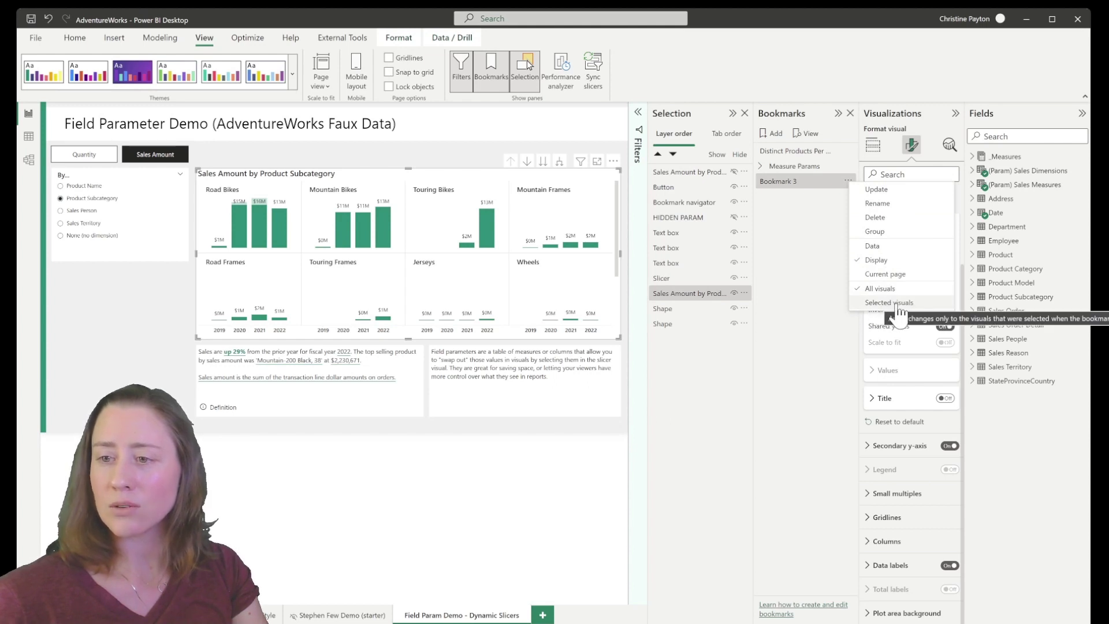
left_click(880, 305)
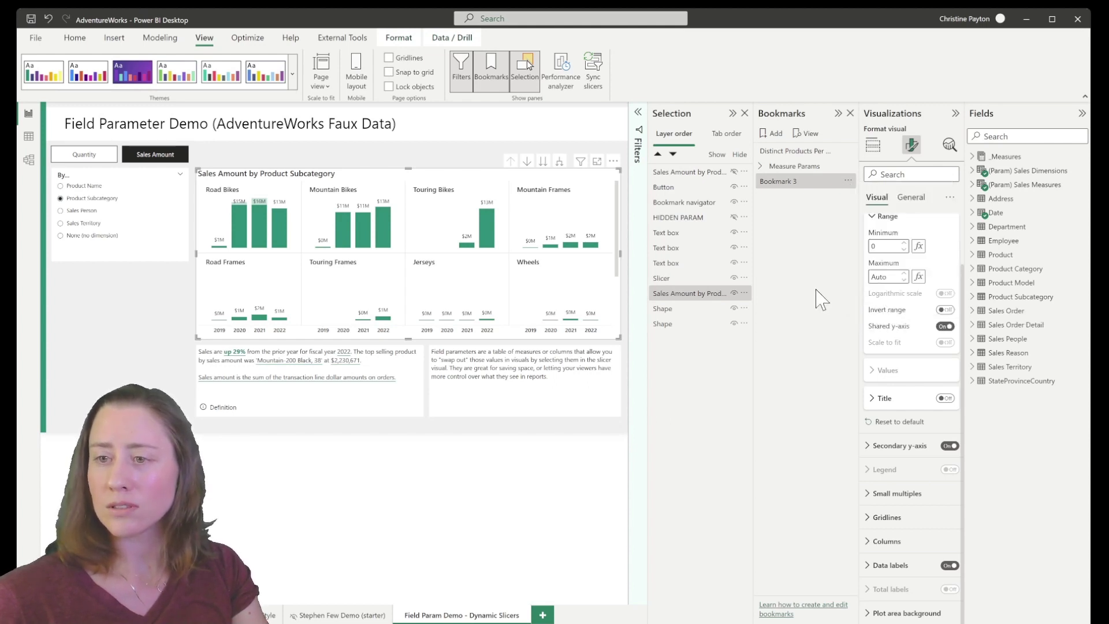
Rename the new bookmark to 'Yes' and select it.
double_click(805, 185)
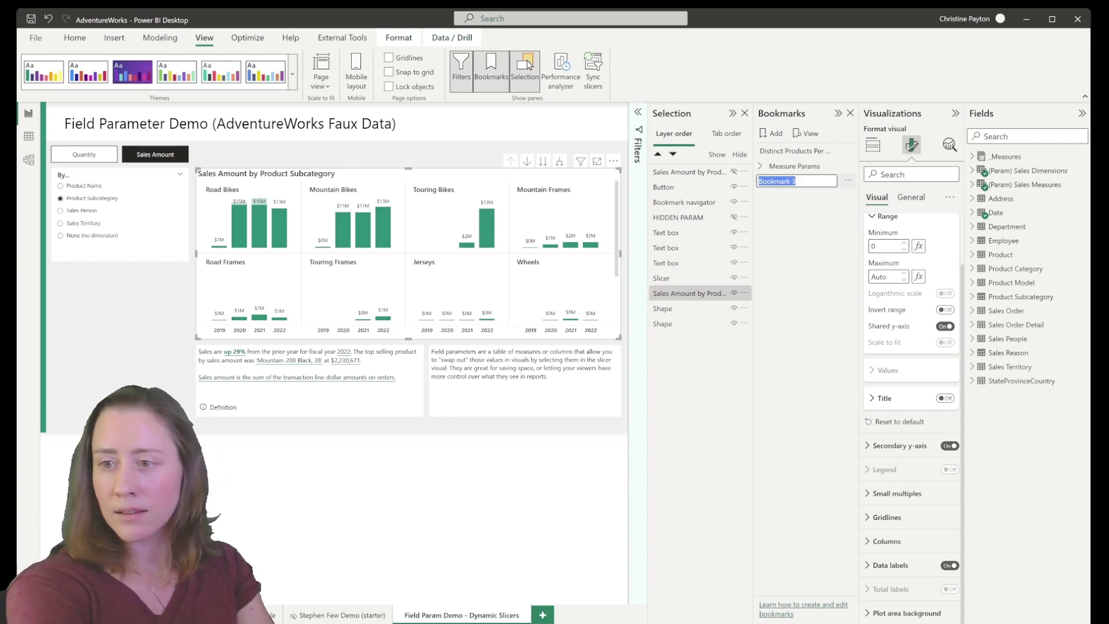
type("Yes")
key("Return")
left_click(837, 183)
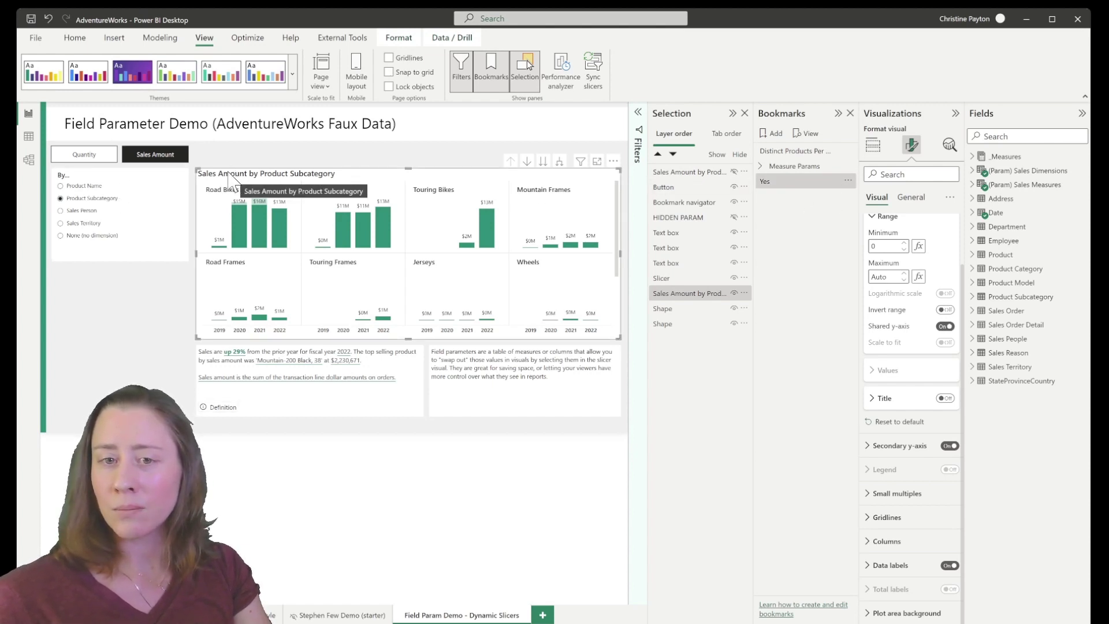
Reselect the chart layers, update the Yes bookmark, and apply it.
left_click(700, 304)
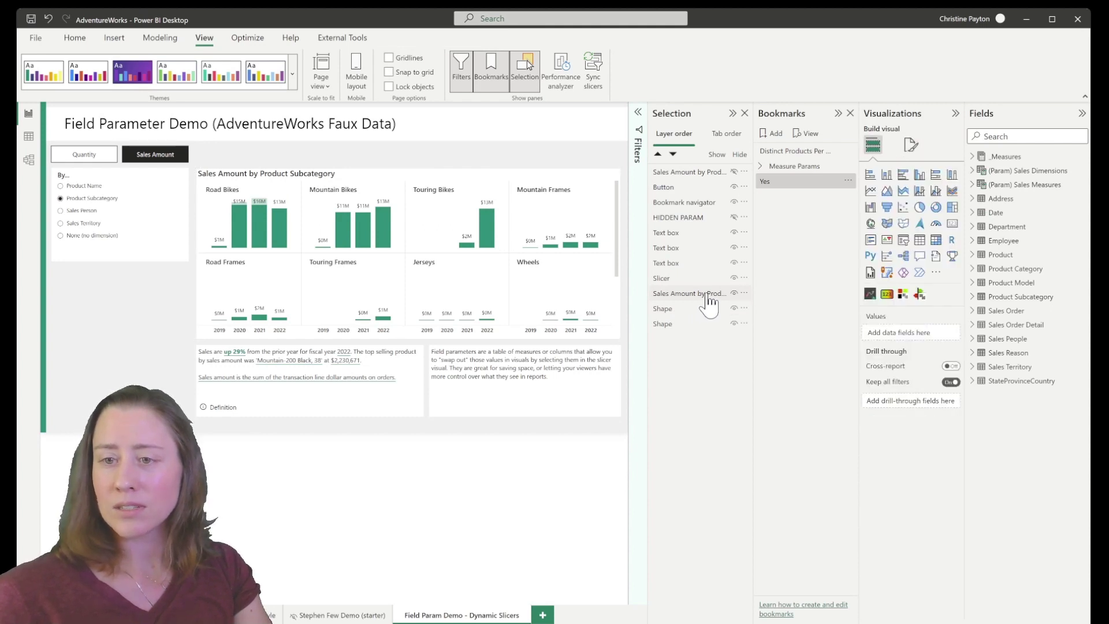
left_click(710, 297)
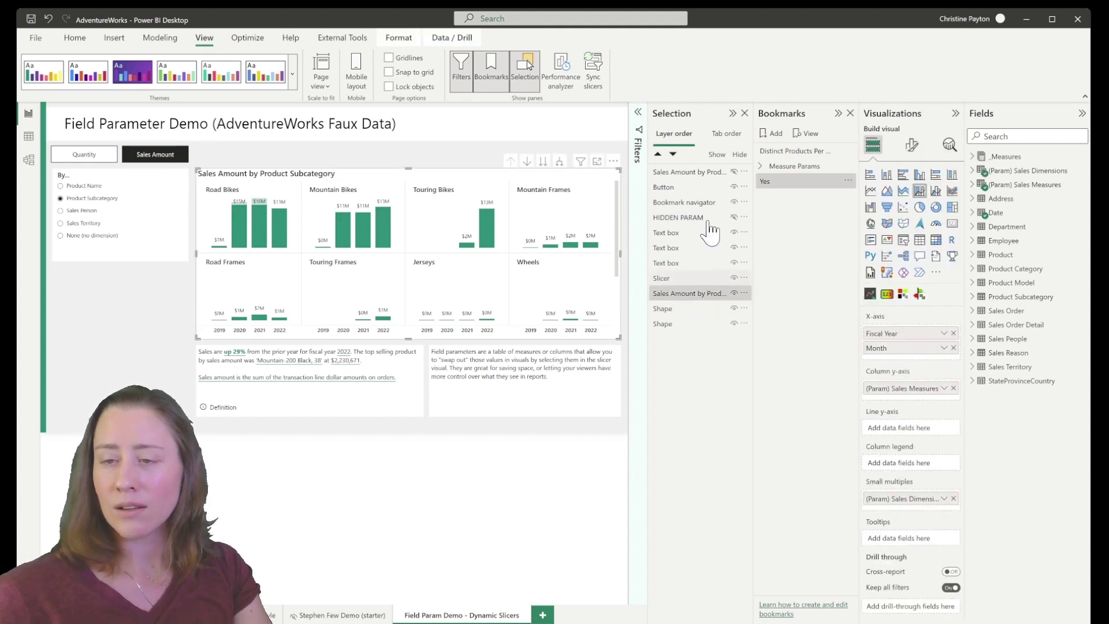
left_click(680, 173)
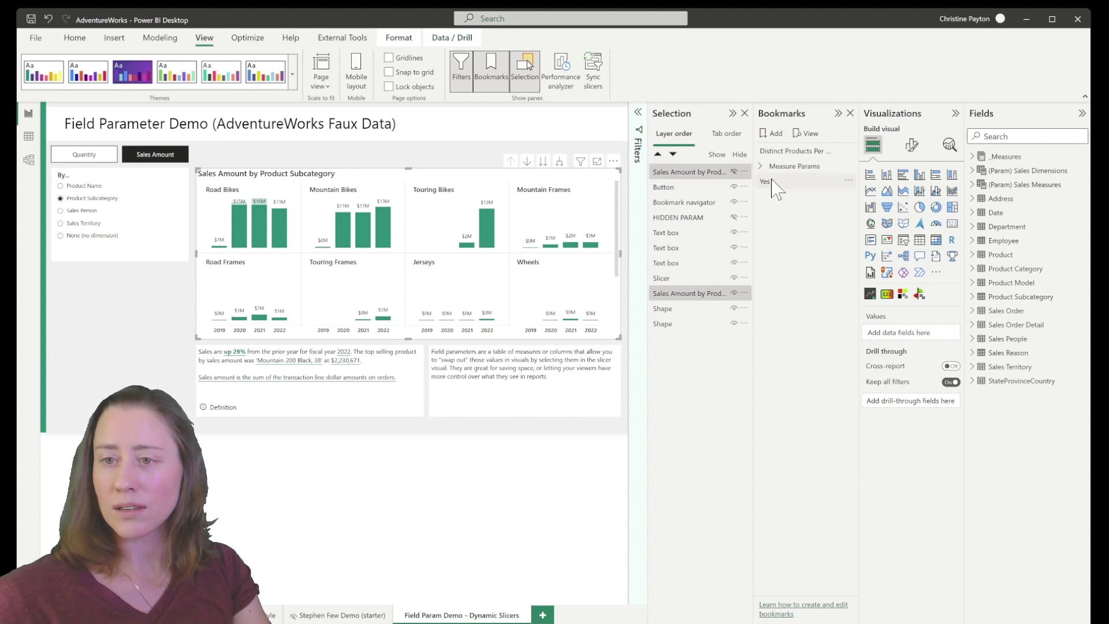
left_click(848, 182)
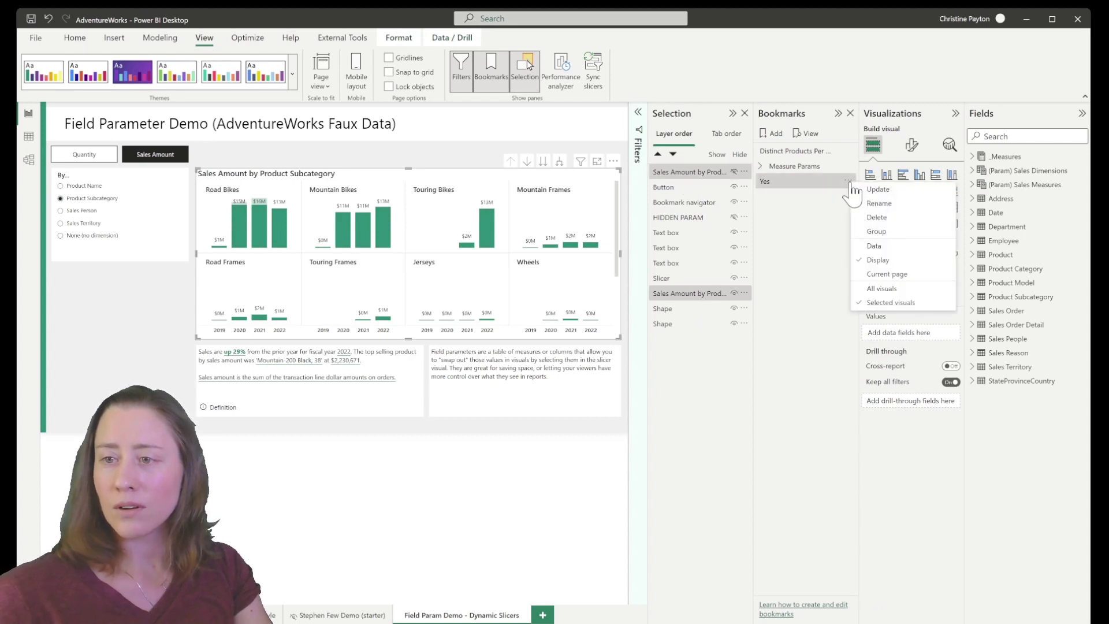
left_click(904, 191)
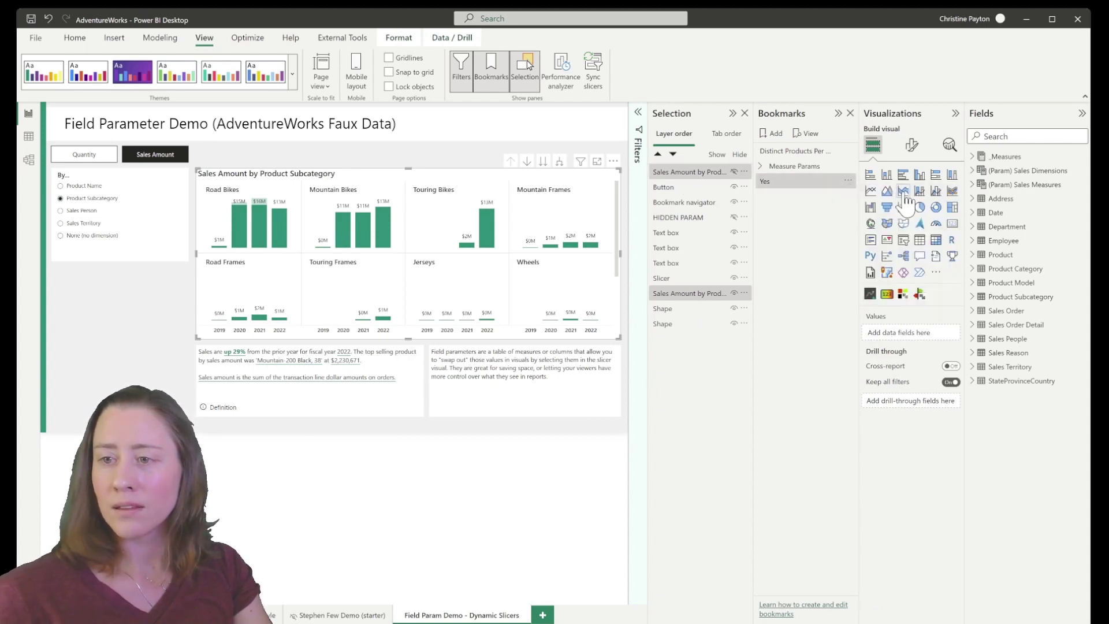
left_click(795, 184)
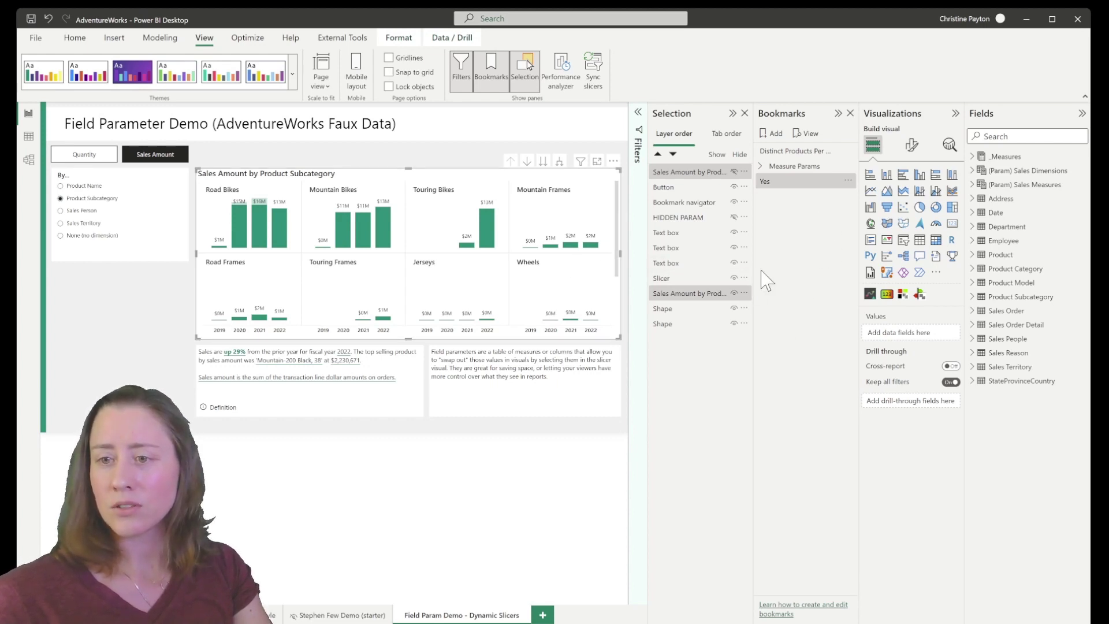
Hide the Sales Amount chart and show it again.
left_click(696, 174, "ctrl")
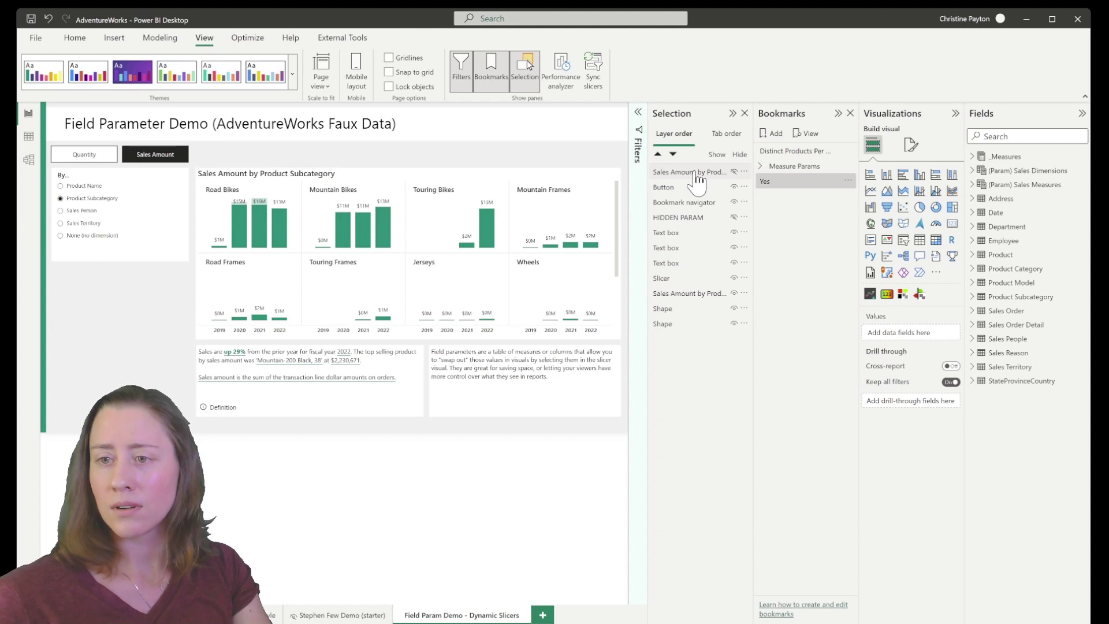
left_click(734, 293)
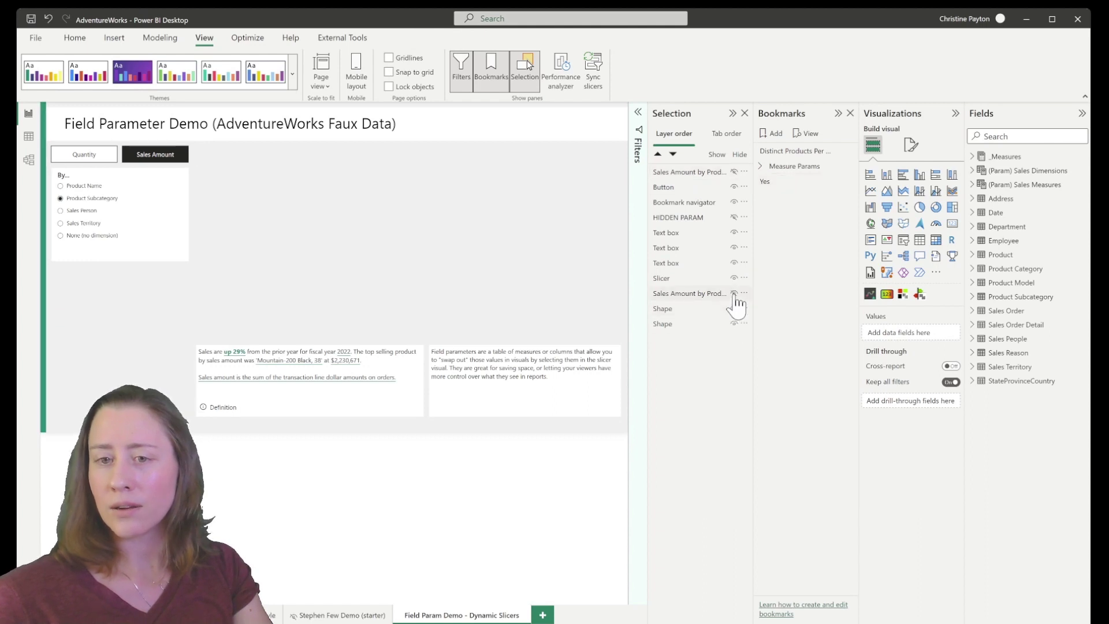
left_click(733, 173)
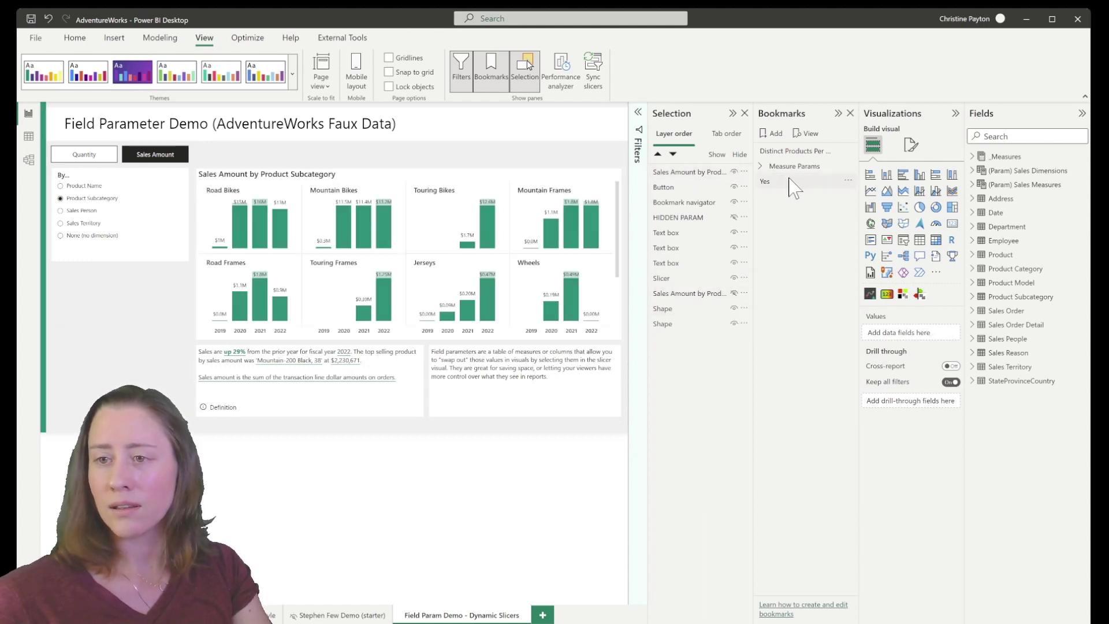
Turn on y-axis Scale to fit for the Sales Amount by Product Subcategory chart.
left_click(450, 203)
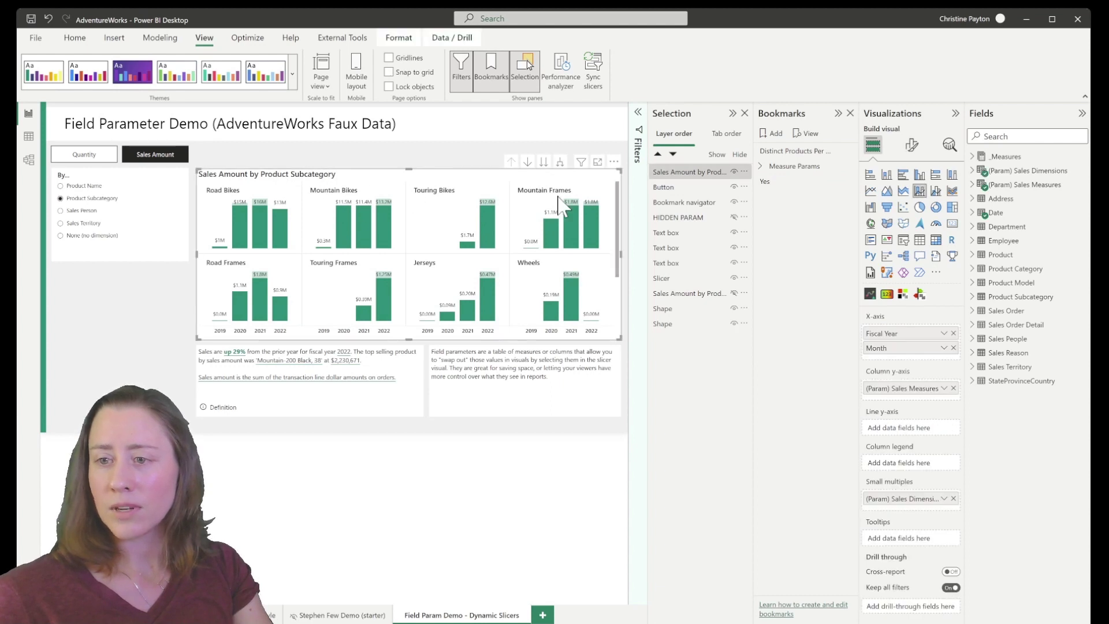
left_click(913, 148)
left_click(888, 249)
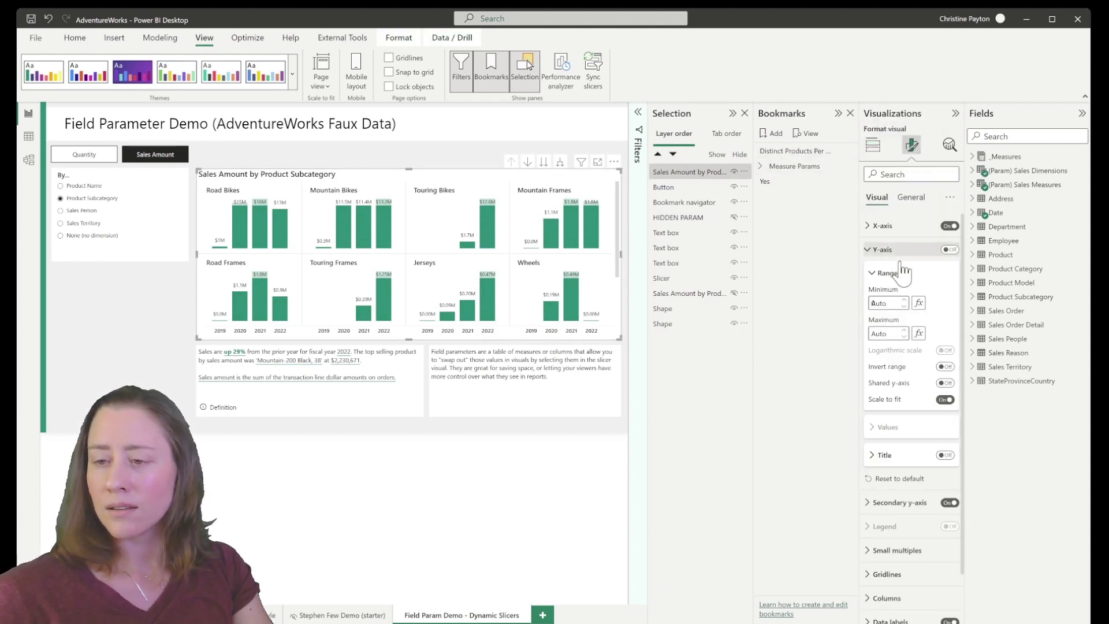
left_click(945, 401)
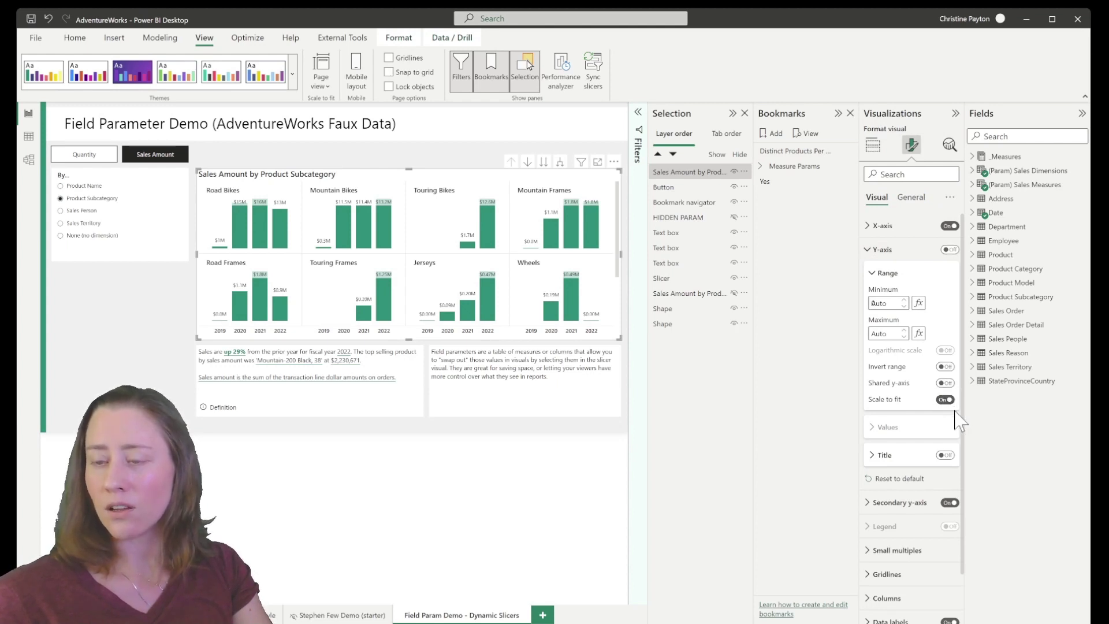
type("0")
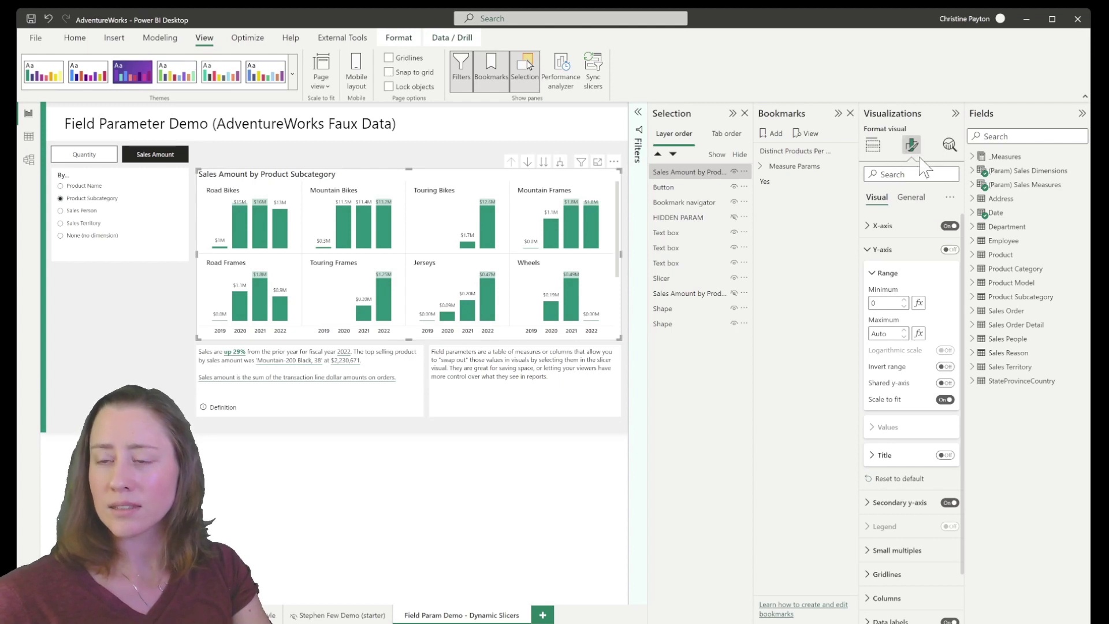
Add a new bookmark of the current state and rename it 'No'.
left_click(777, 137)
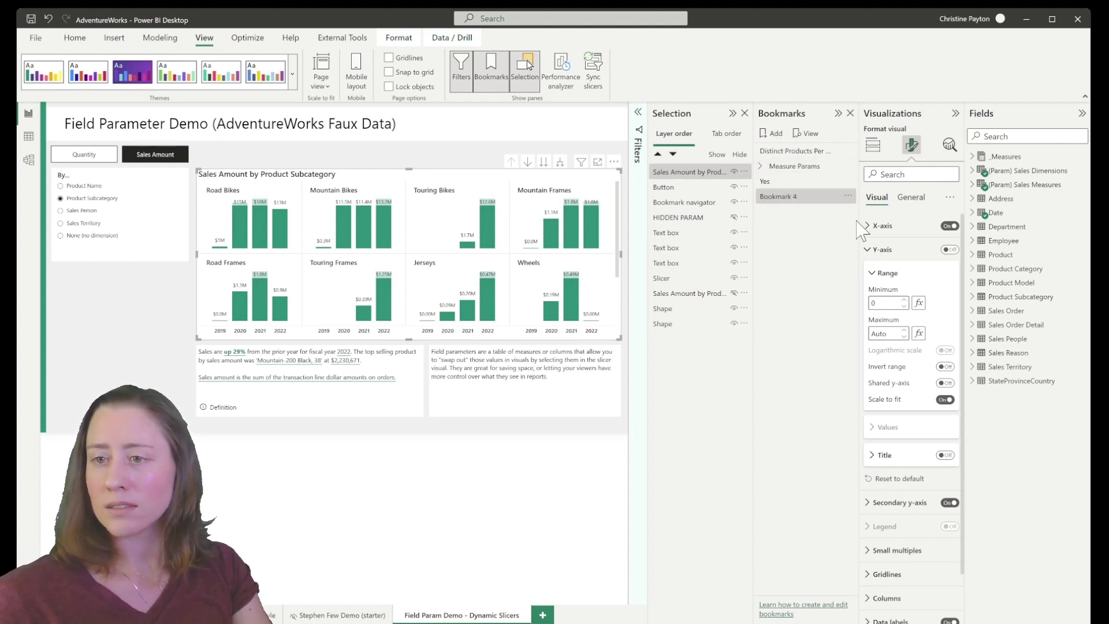
double_click(792, 199)
type("No")
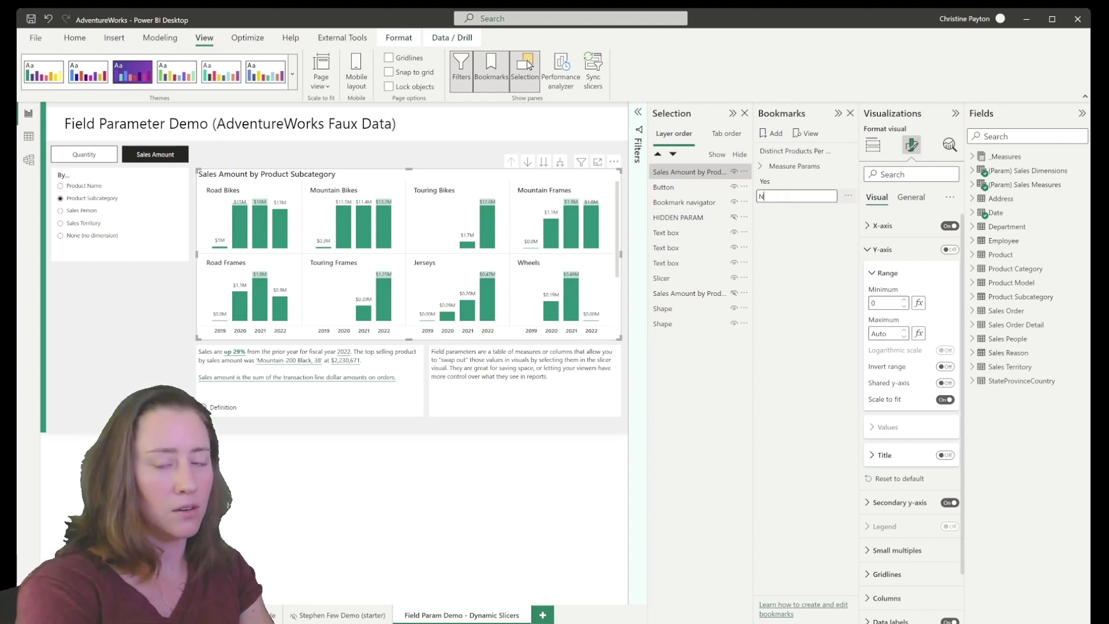
key("Return")
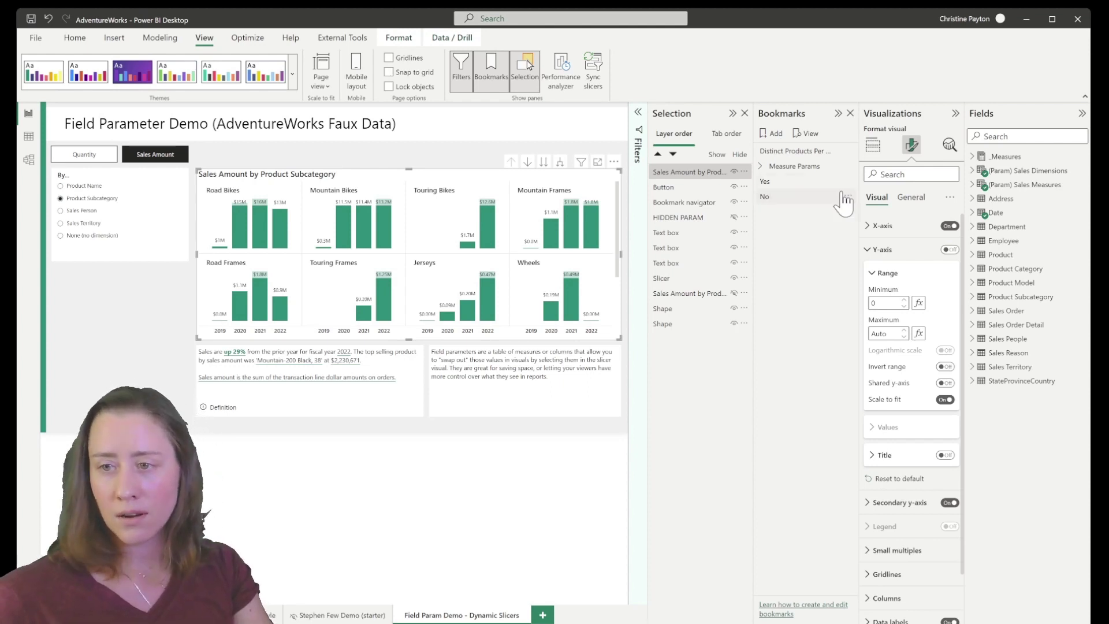
Group the No bookmark into Group 2 and move the Yes bookmark into it.
left_click(849, 198)
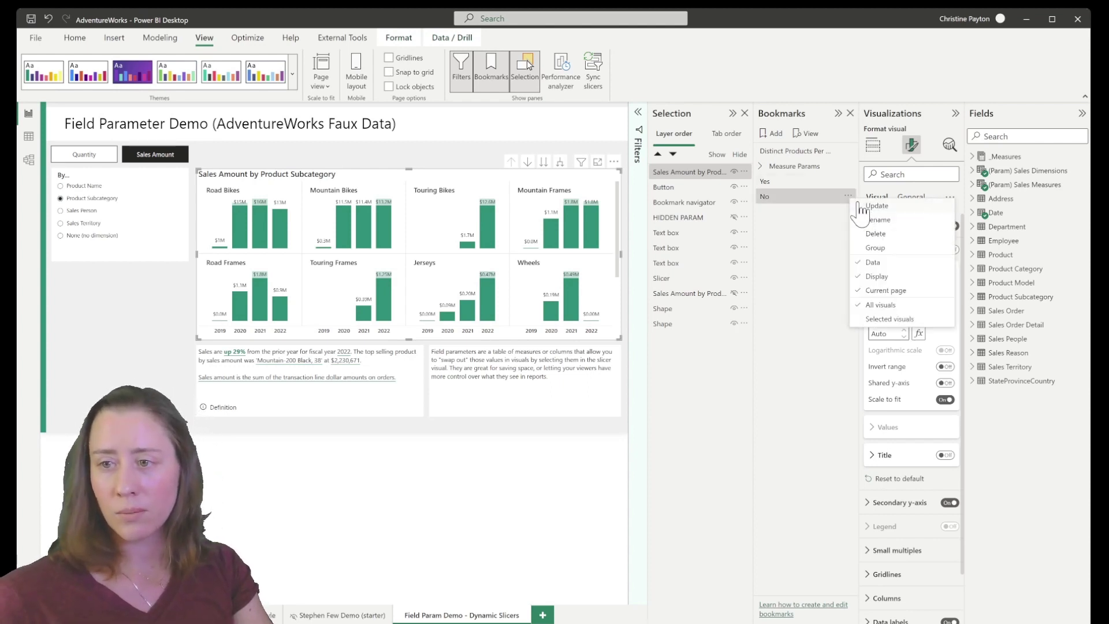
left_click(877, 248)
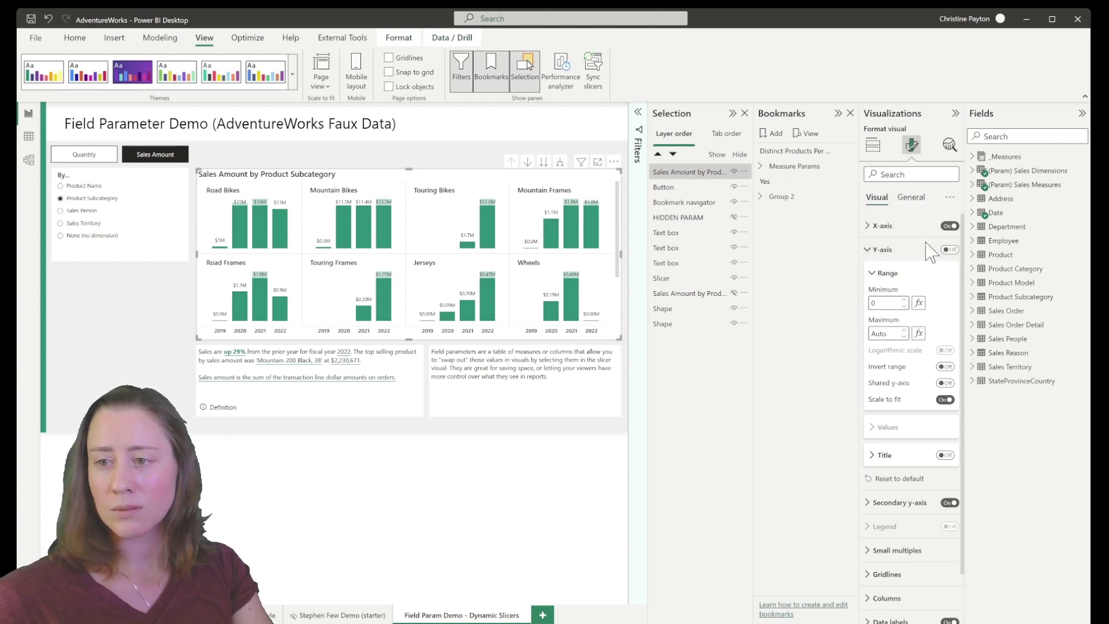
left_click(756, 198)
left_click_drag(765, 210, 796, 228)
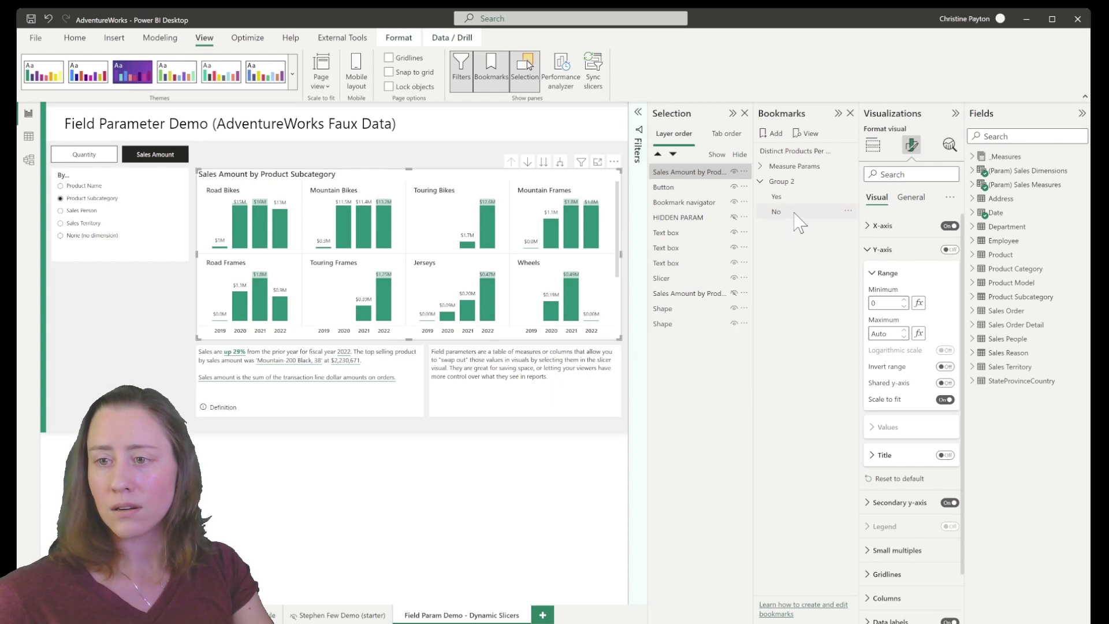
Set the No bookmark to skip Data and Current page and apply to Selected visuals.
left_click(849, 212)
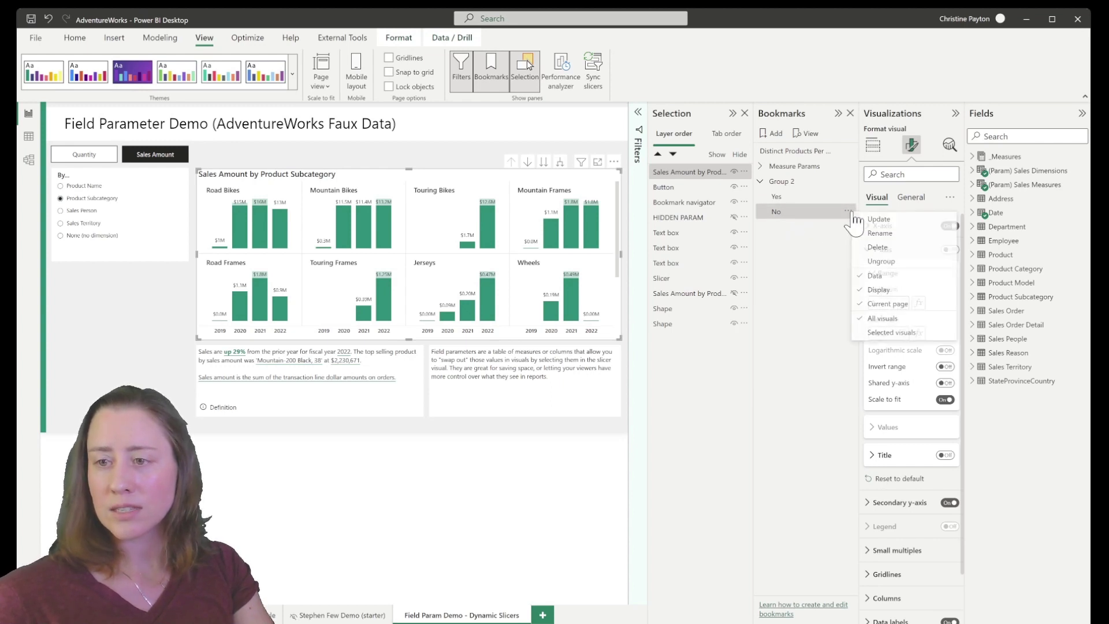
left_click(877, 284)
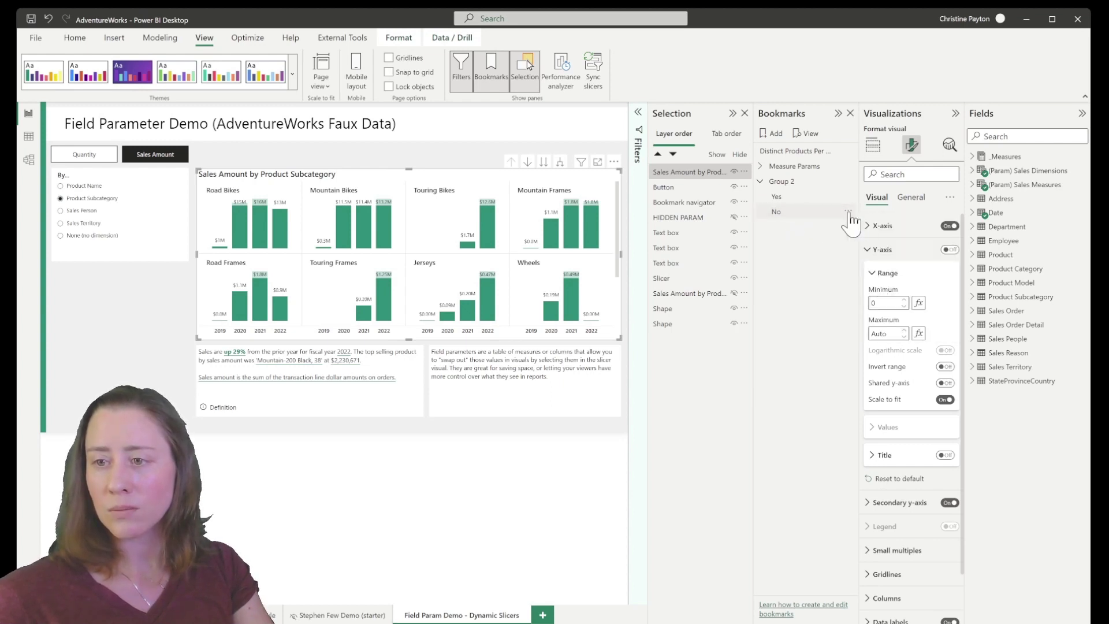
left_click(849, 211)
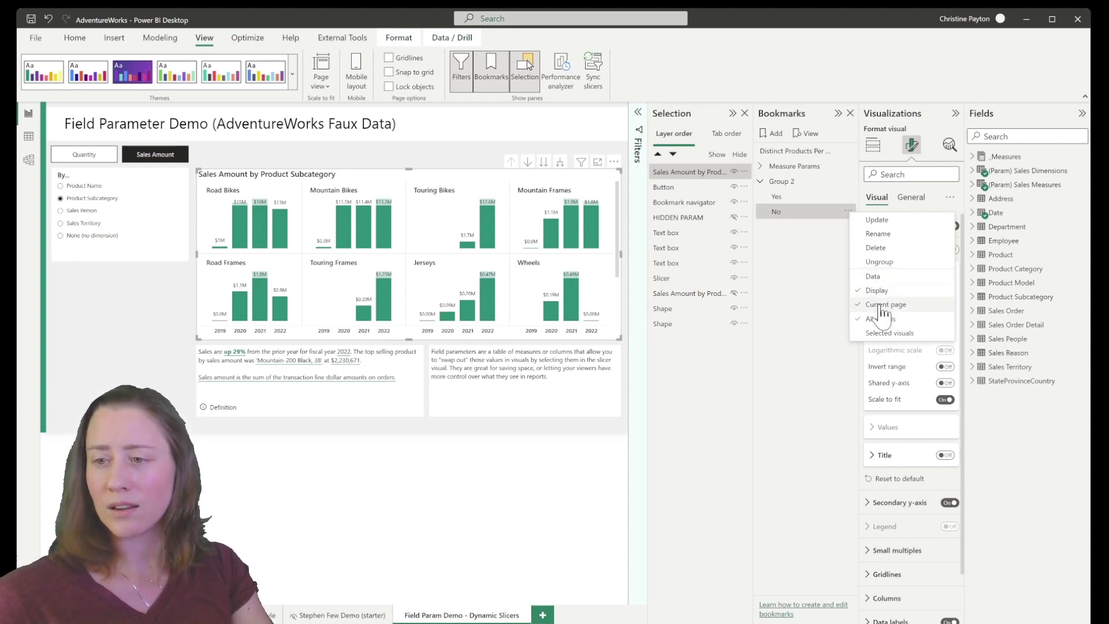
left_click(849, 213)
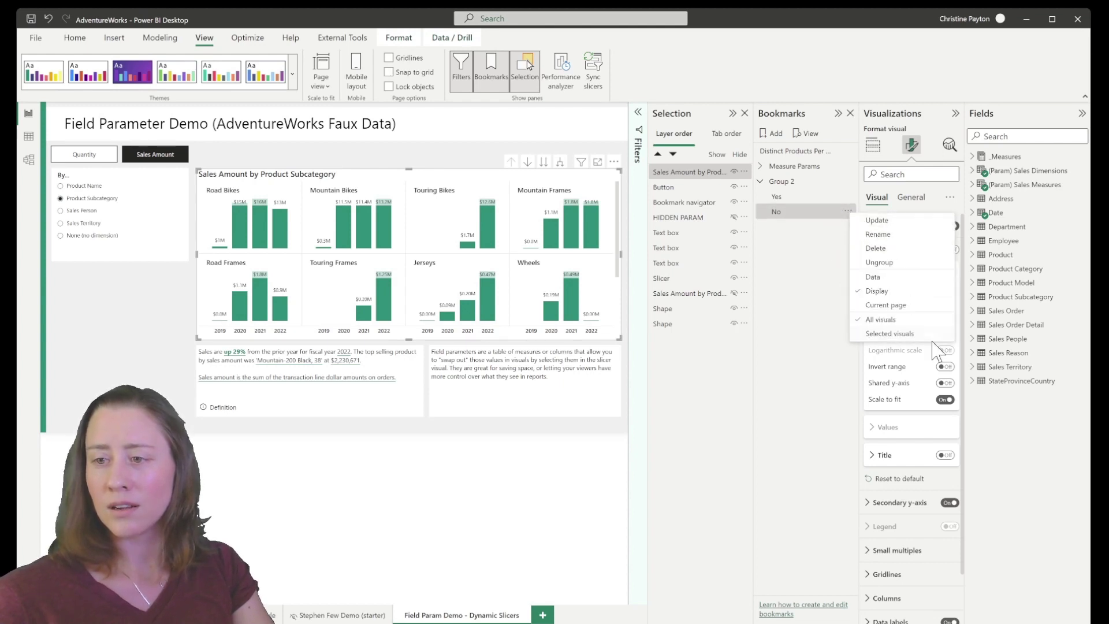
left_click(896, 335)
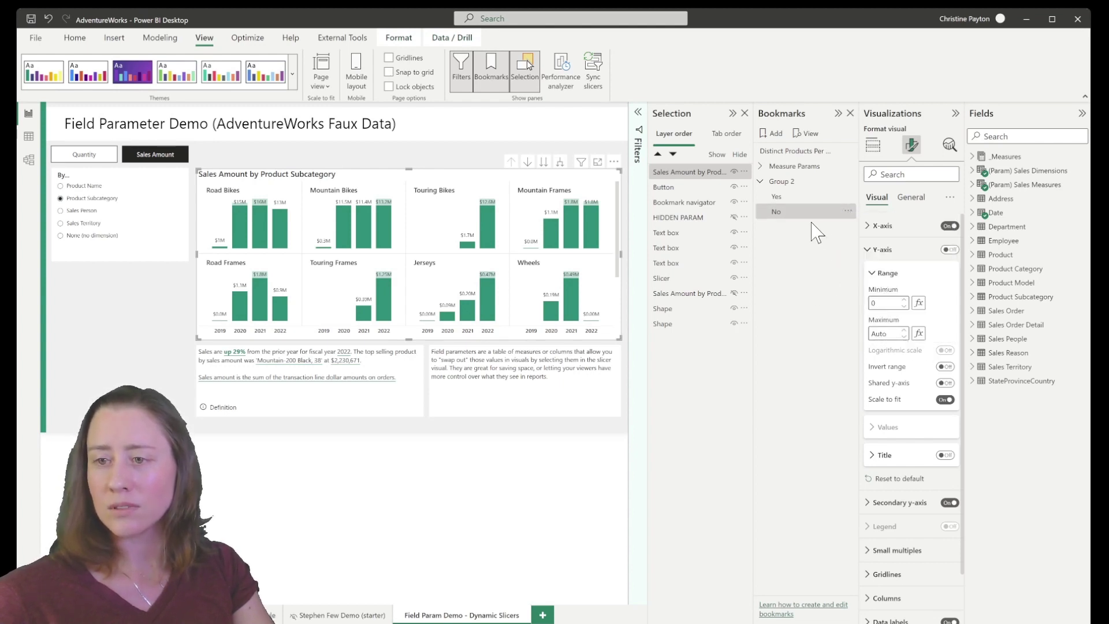
Rename bookmark Group 2 to 'Shared Axis?'.
double_click(780, 182)
type("S")
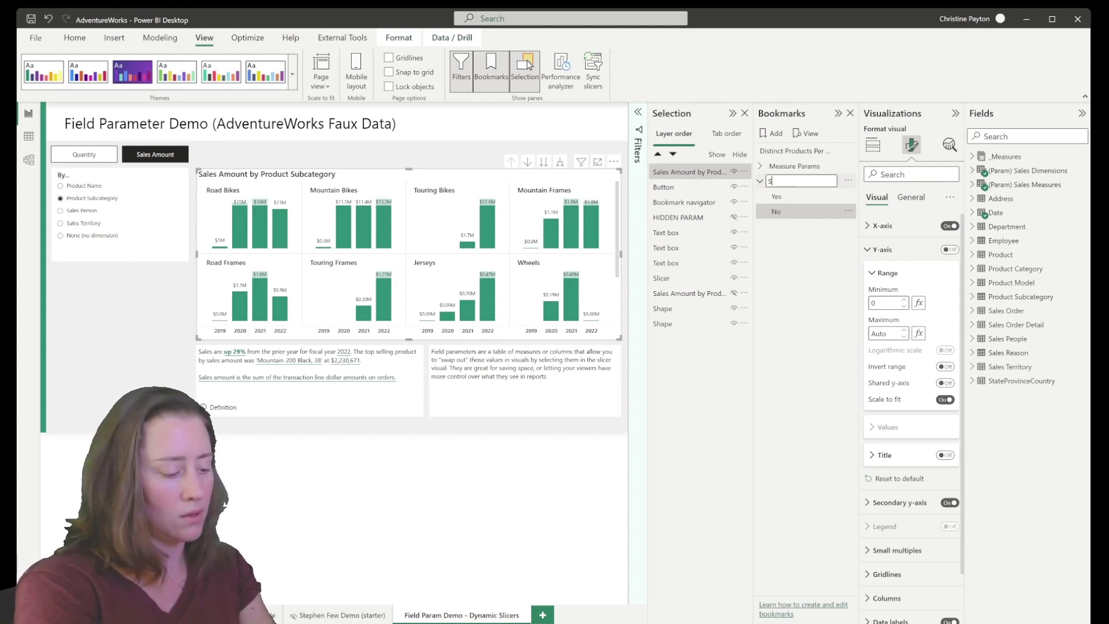
type("ared Axis?")
key("Return")
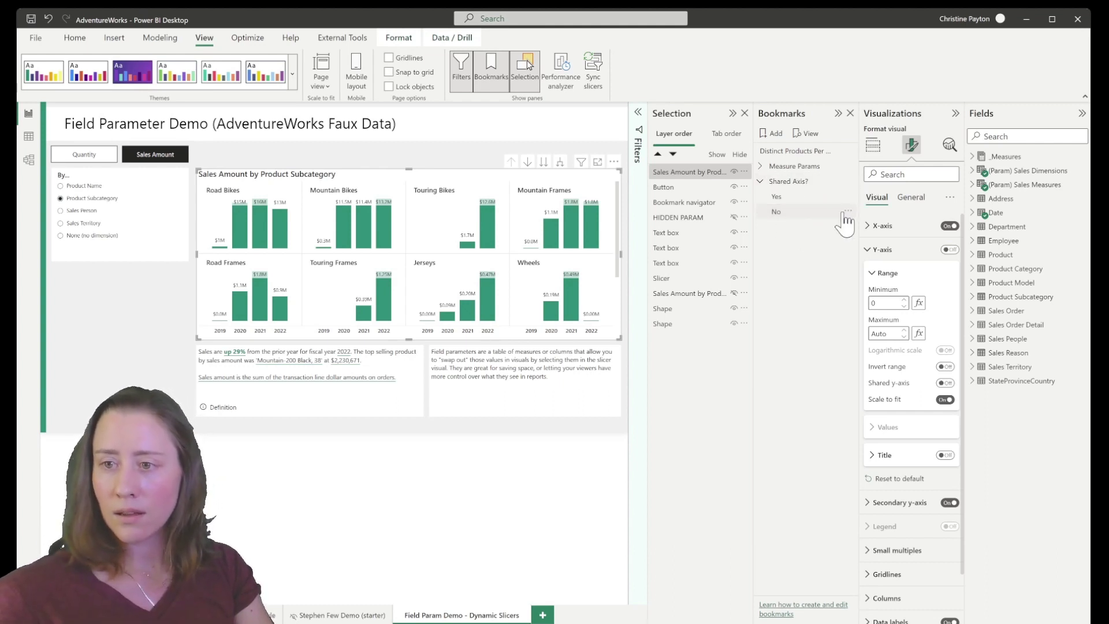
Update the No bookmark from the hidden Sales Amount chart, then apply Yes and No.
left_click(734, 217)
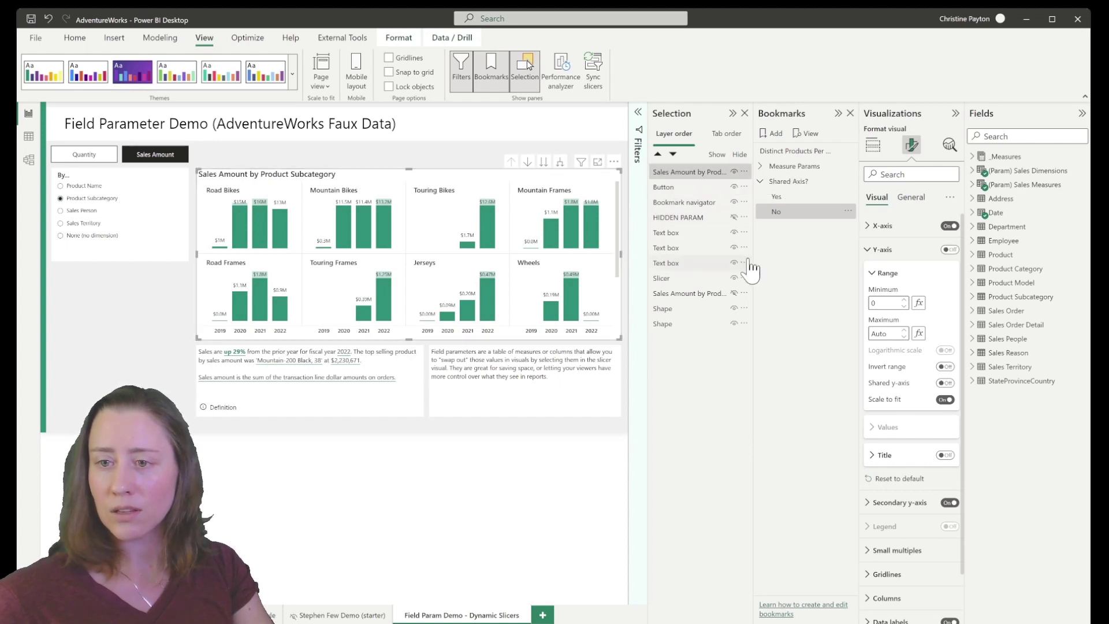
left_click(701, 297)
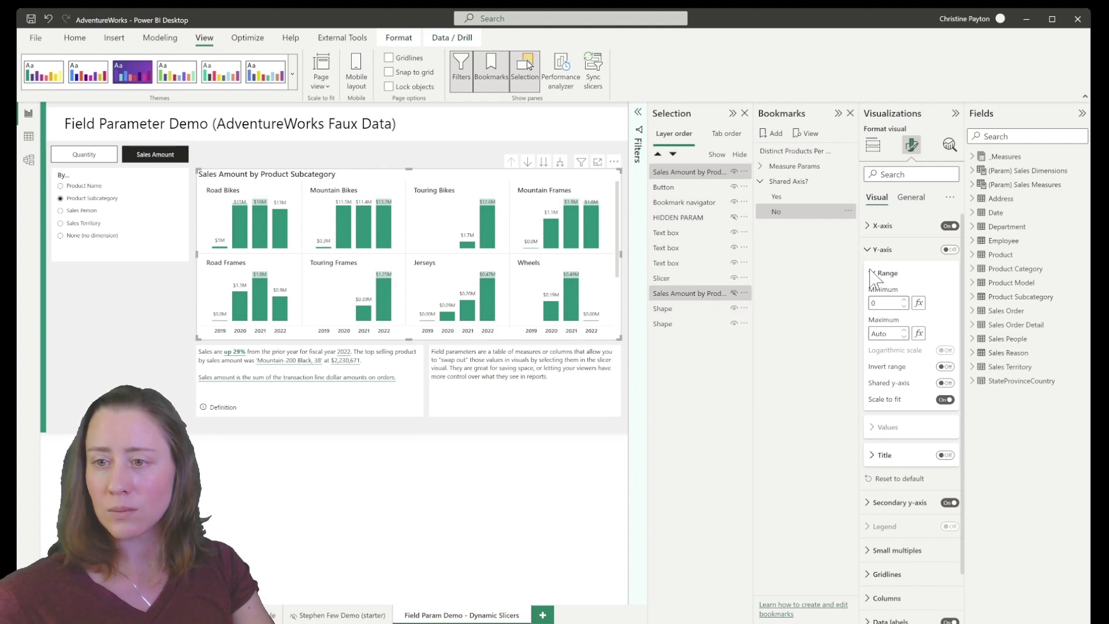
left_click(847, 213)
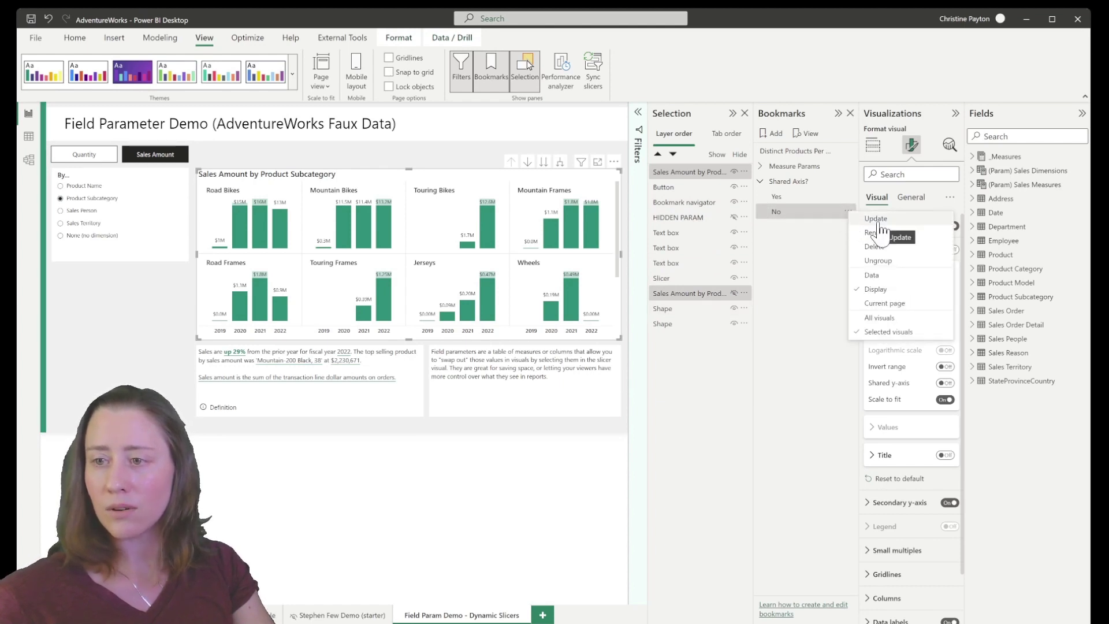
left_click(878, 220)
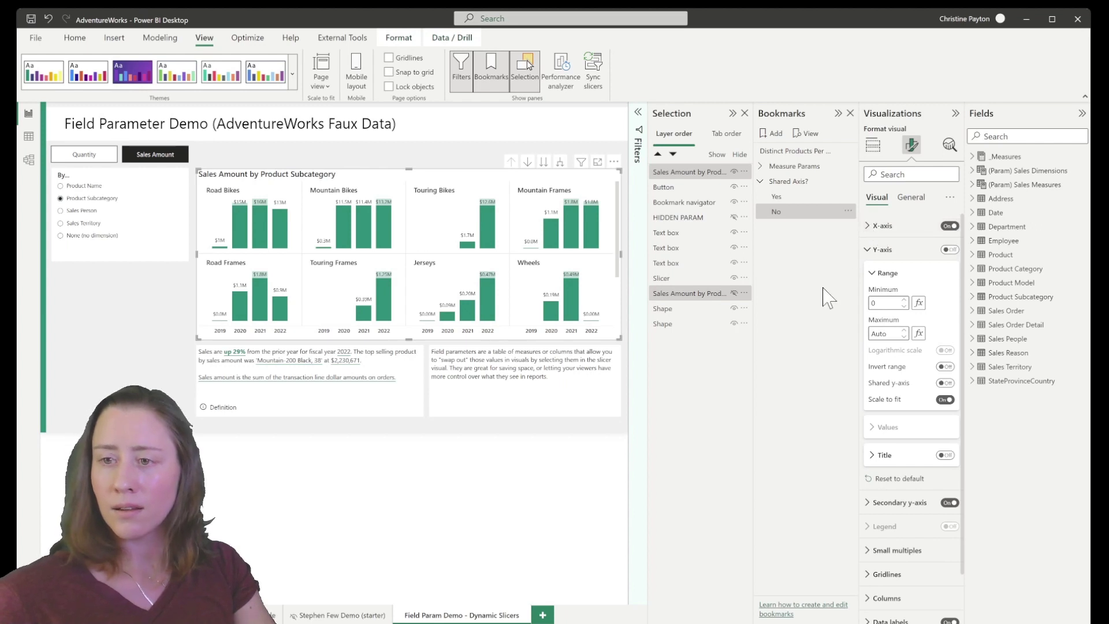
left_click(780, 198)
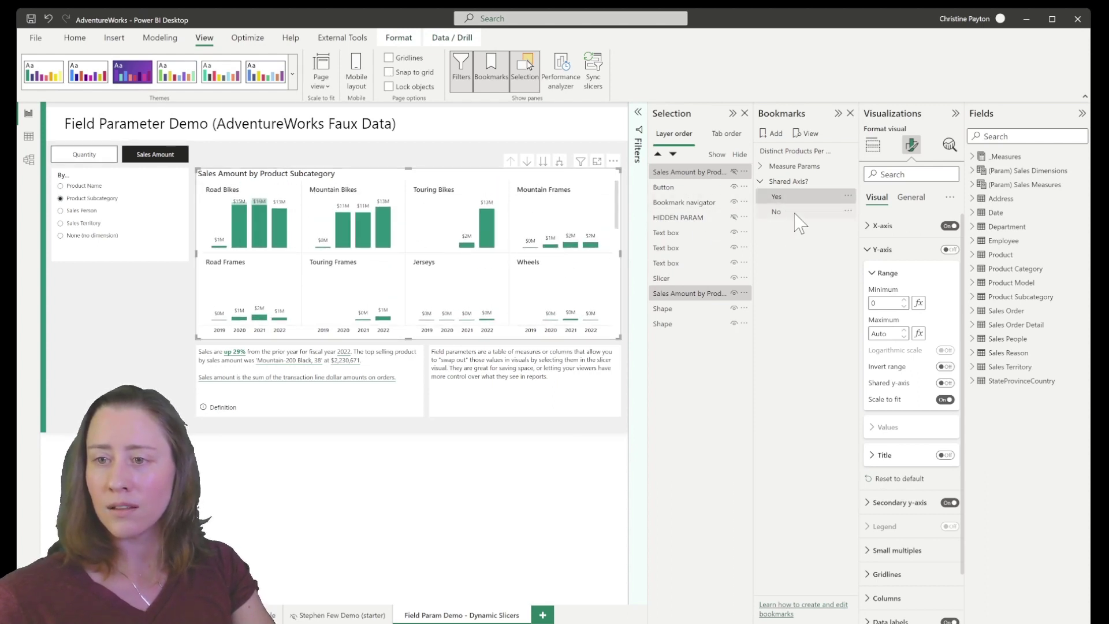
left_click(793, 213)
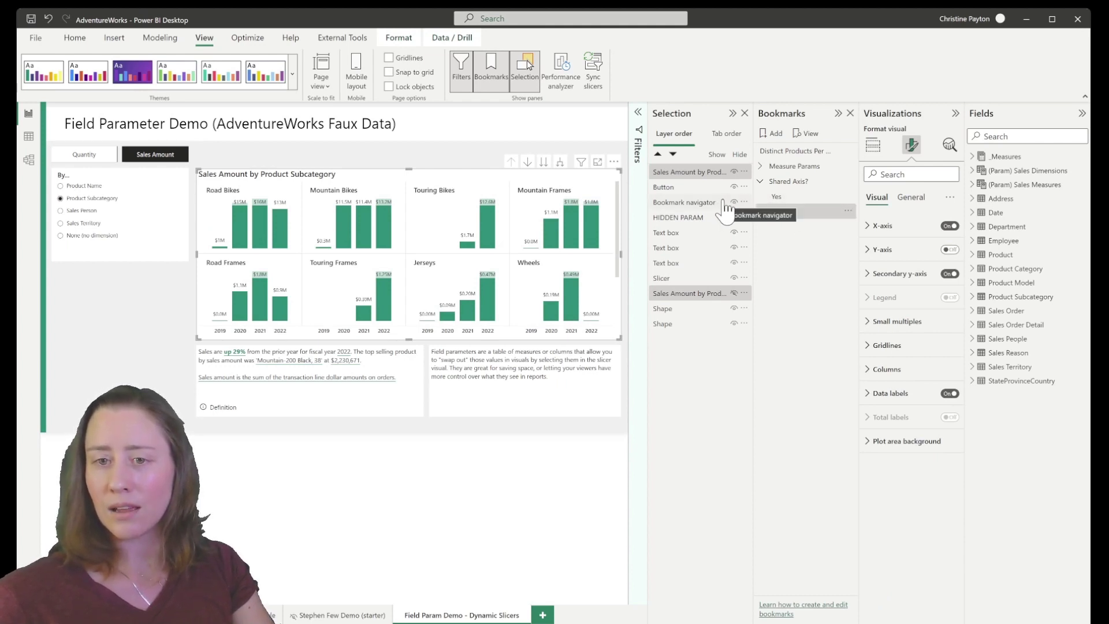
Insert a bookmark navigator from Buttons and place it just below the page title.
left_click(284, 159)
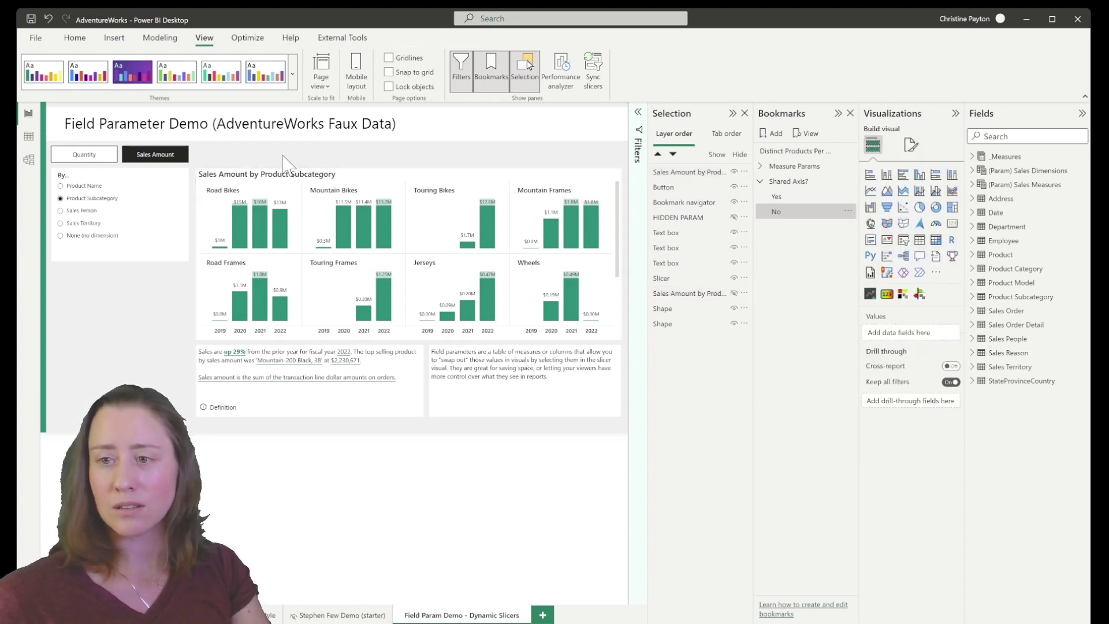
left_click(730, 113)
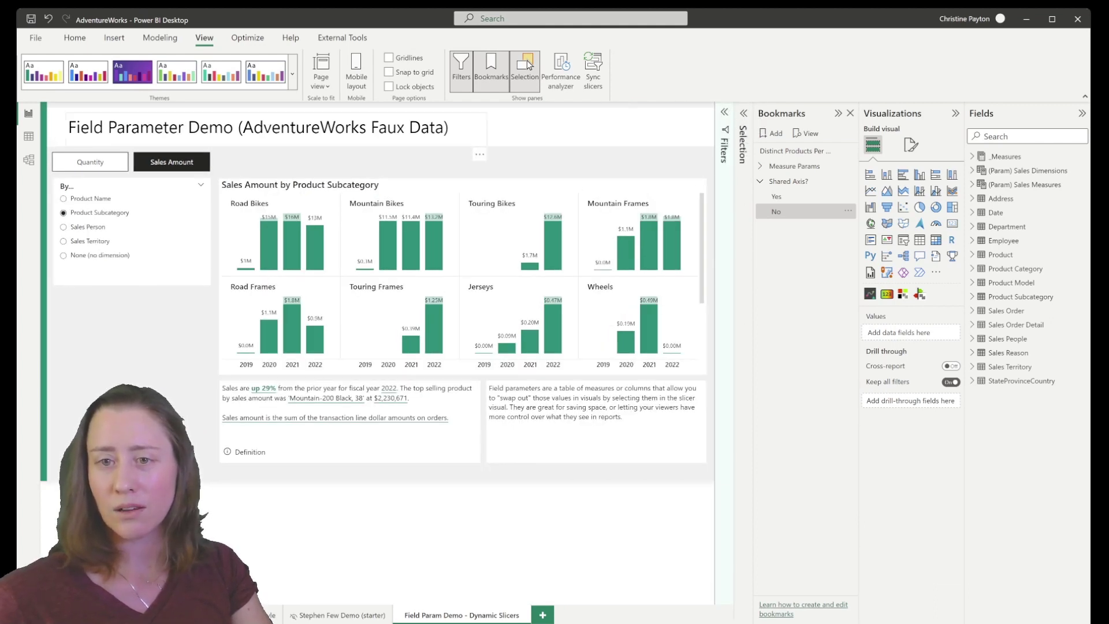
left_click(114, 39)
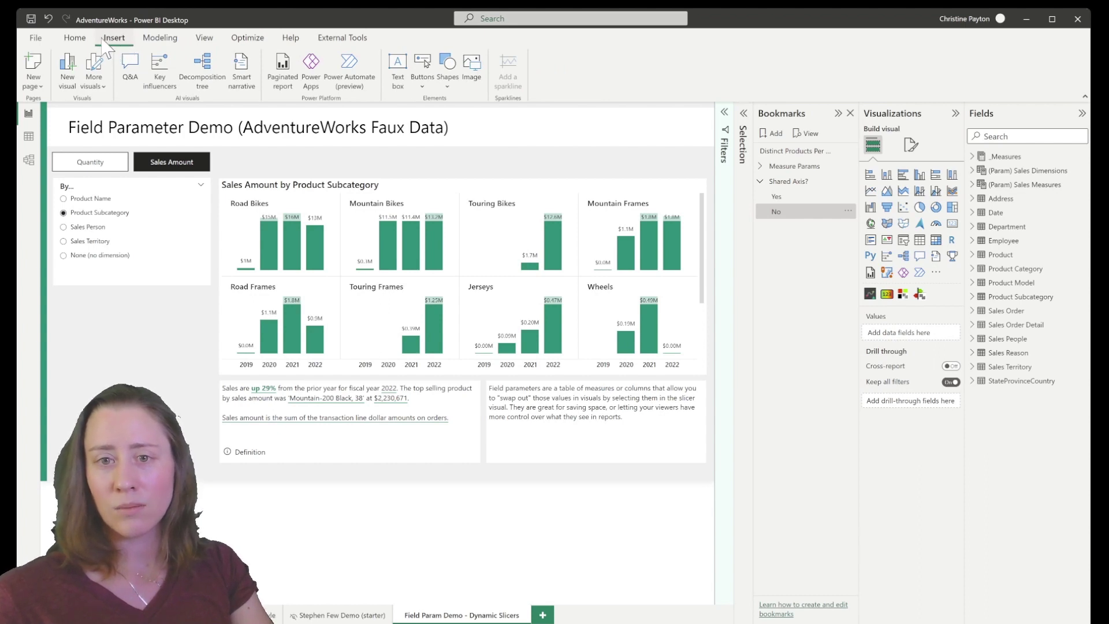
left_click(422, 80)
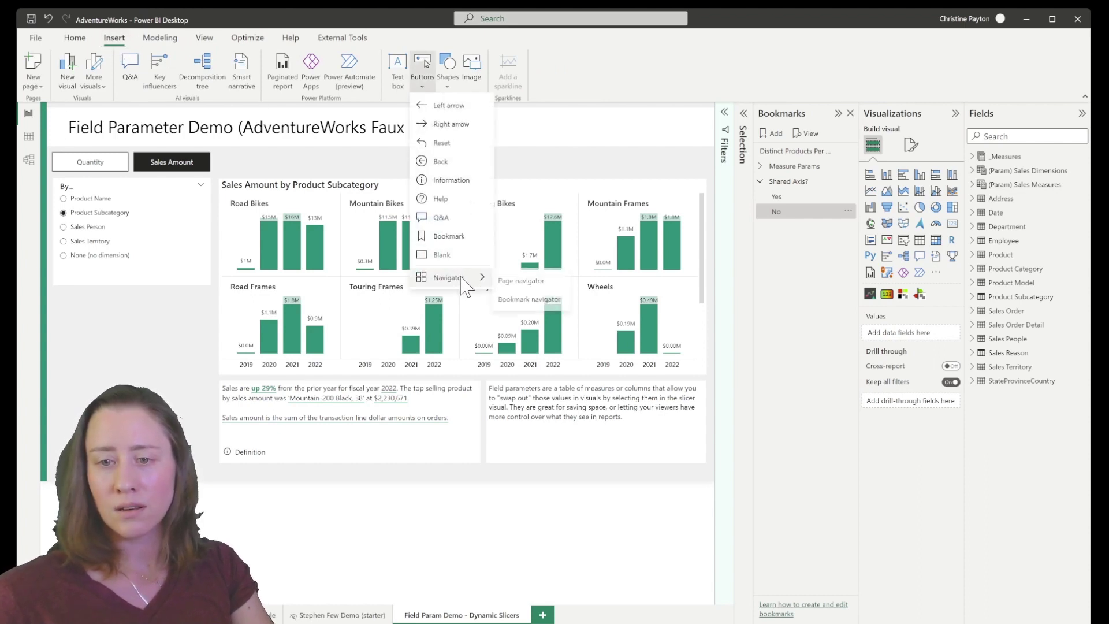
left_click(526, 300)
left_click_drag(307, 122, 485, 175)
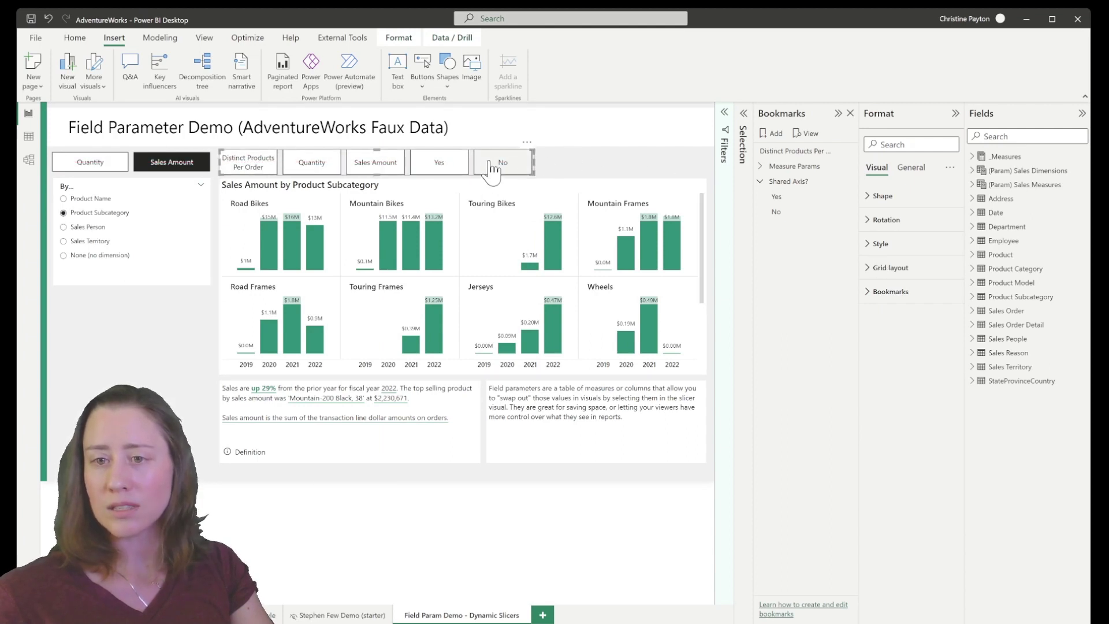
Limit the navigator to the Shared Axis? bookmark group and shrink it to a compact strip.
left_click(897, 294)
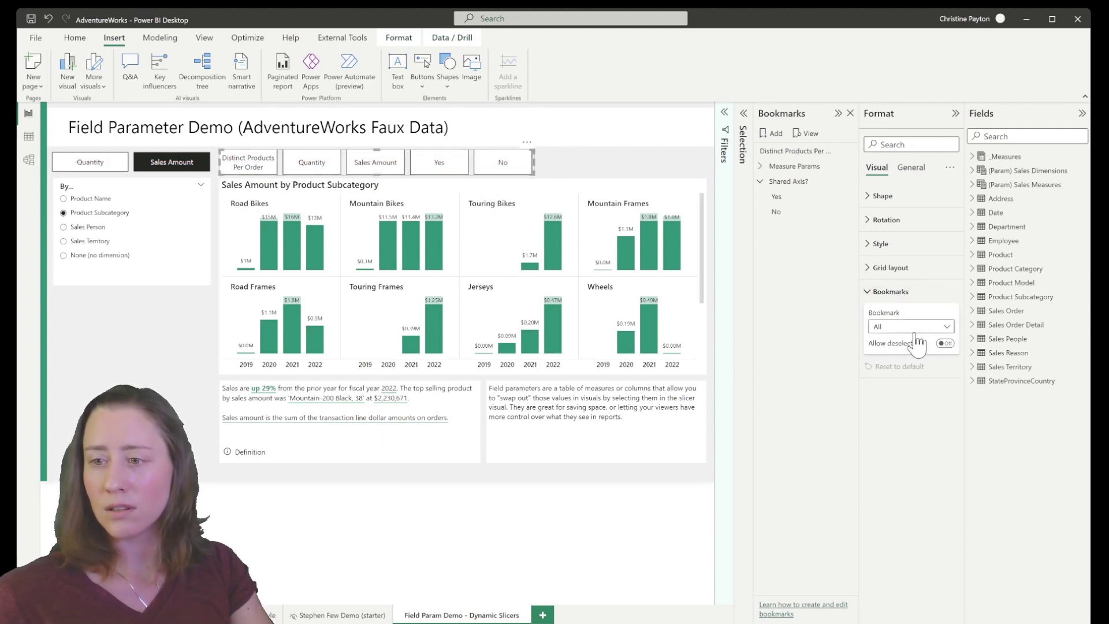
left_click(901, 330)
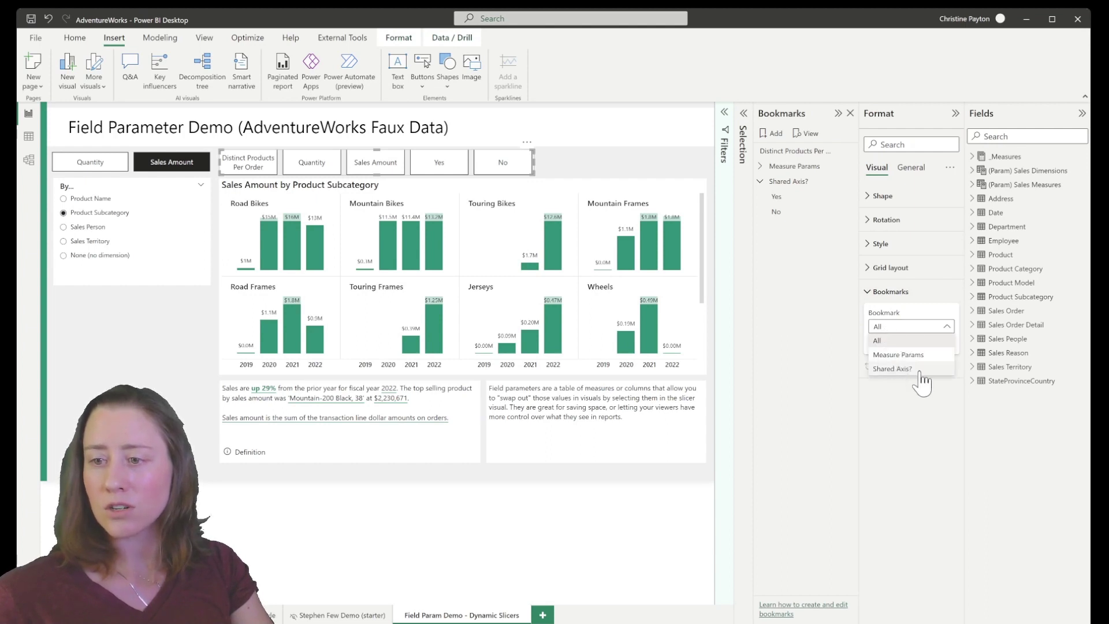
left_click(897, 369)
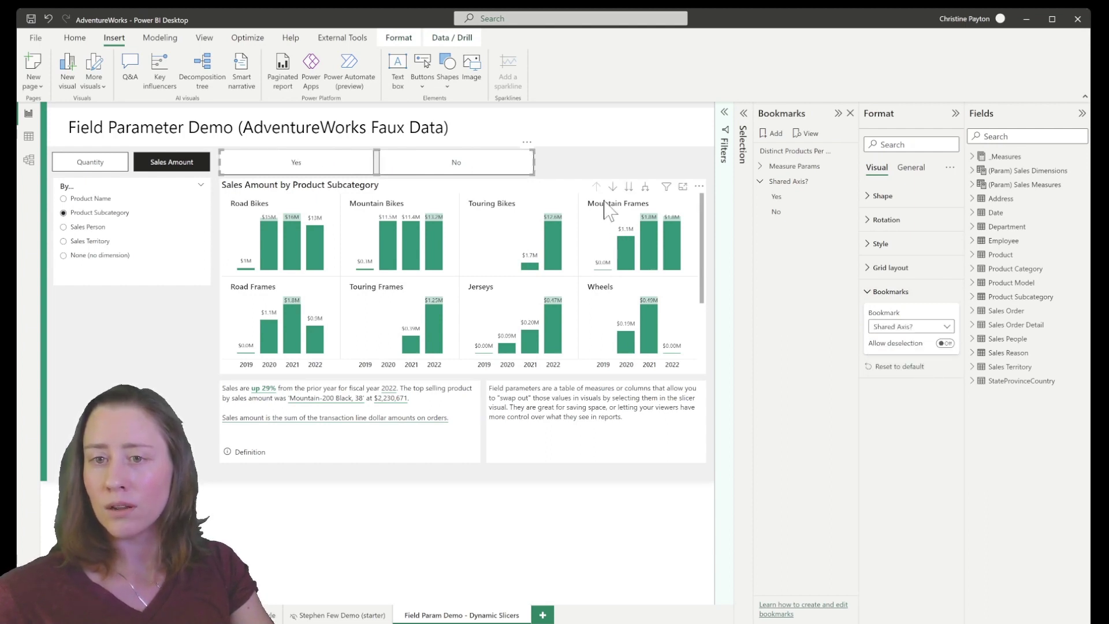
left_click_drag(531, 152, 312, 163)
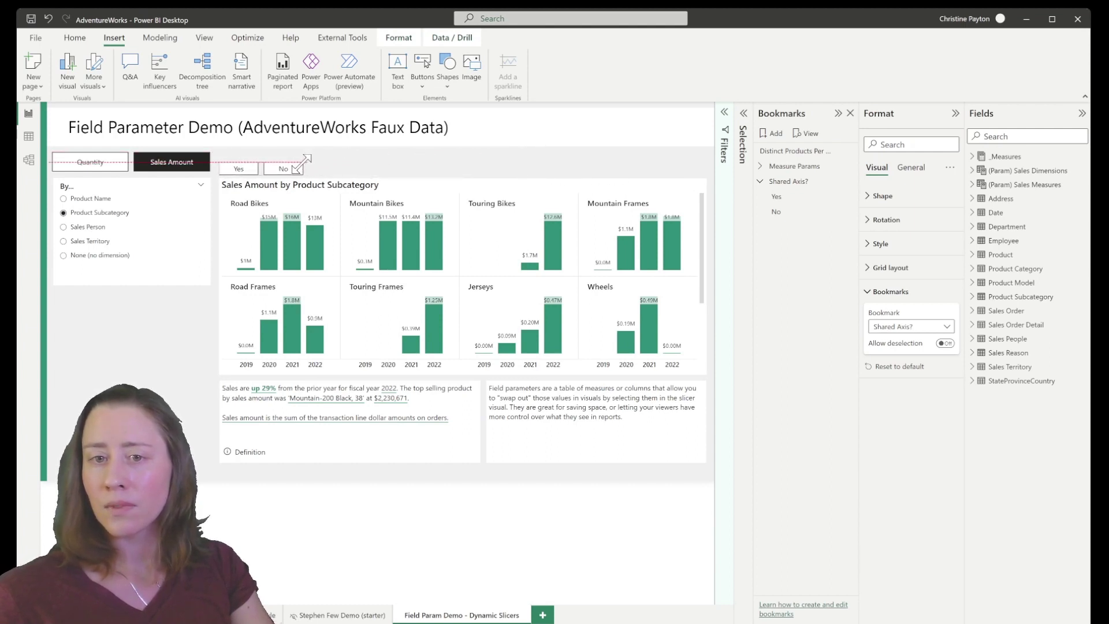
left_click_drag(313, 161, 303, 162)
Turn on the navigator's 'Shared Axis?' title and make the navigator taller.
left_click(911, 167)
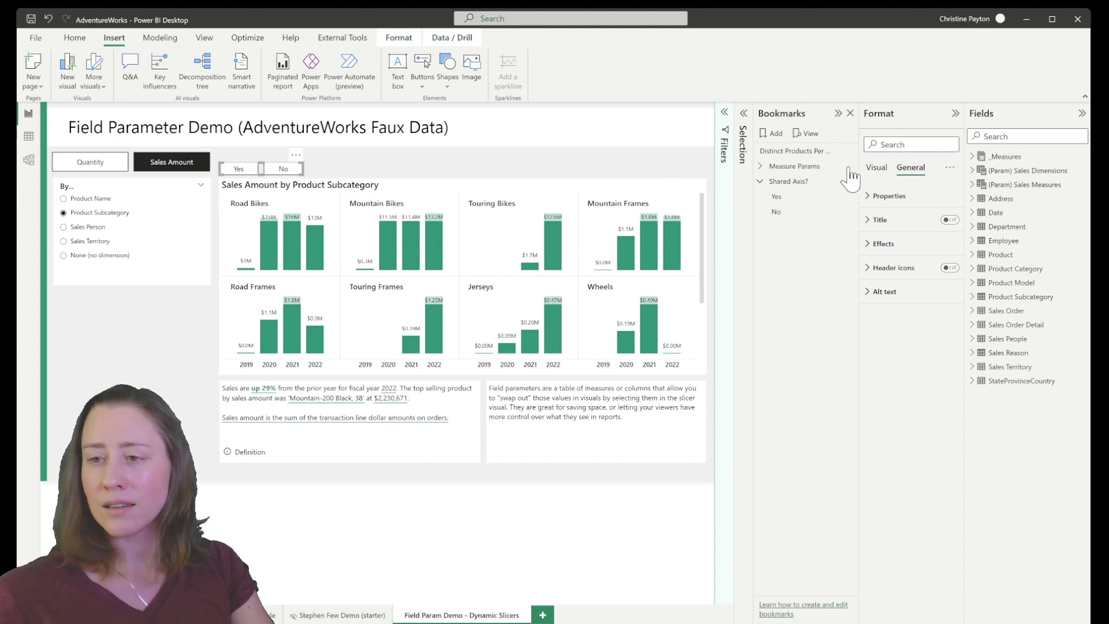
left_click(950, 219)
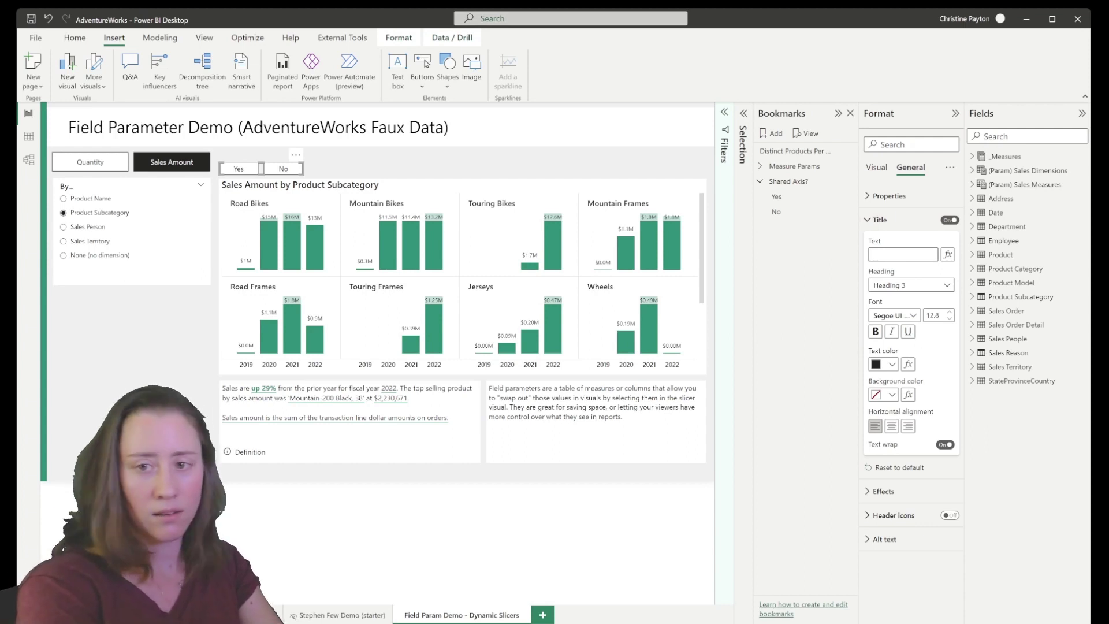
type("Shared Axis")
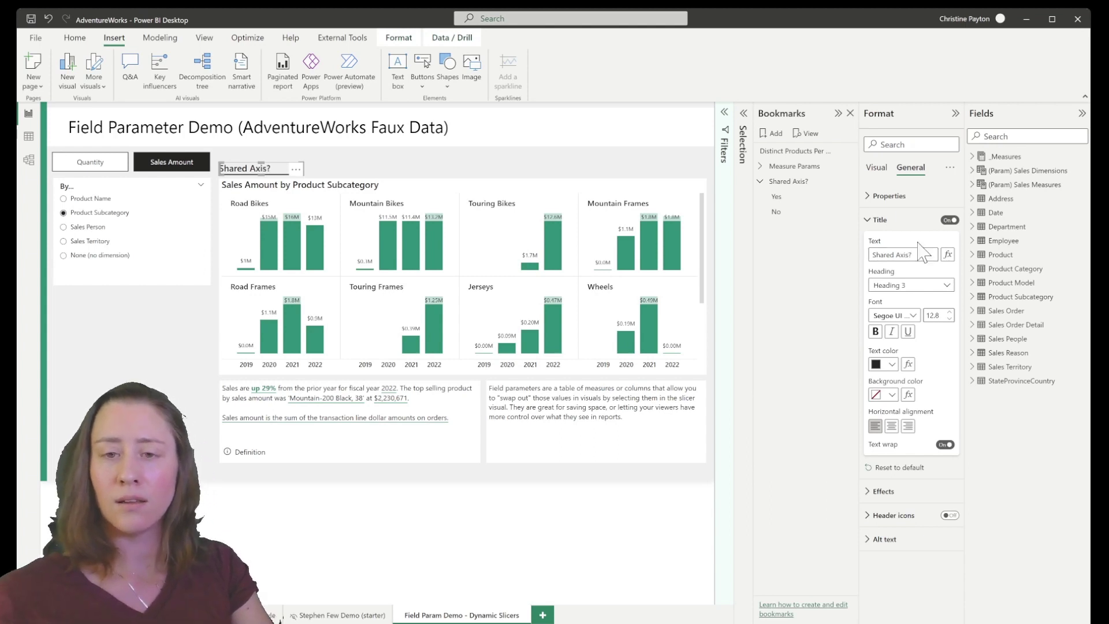
left_click_drag(303, 161, 308, 151)
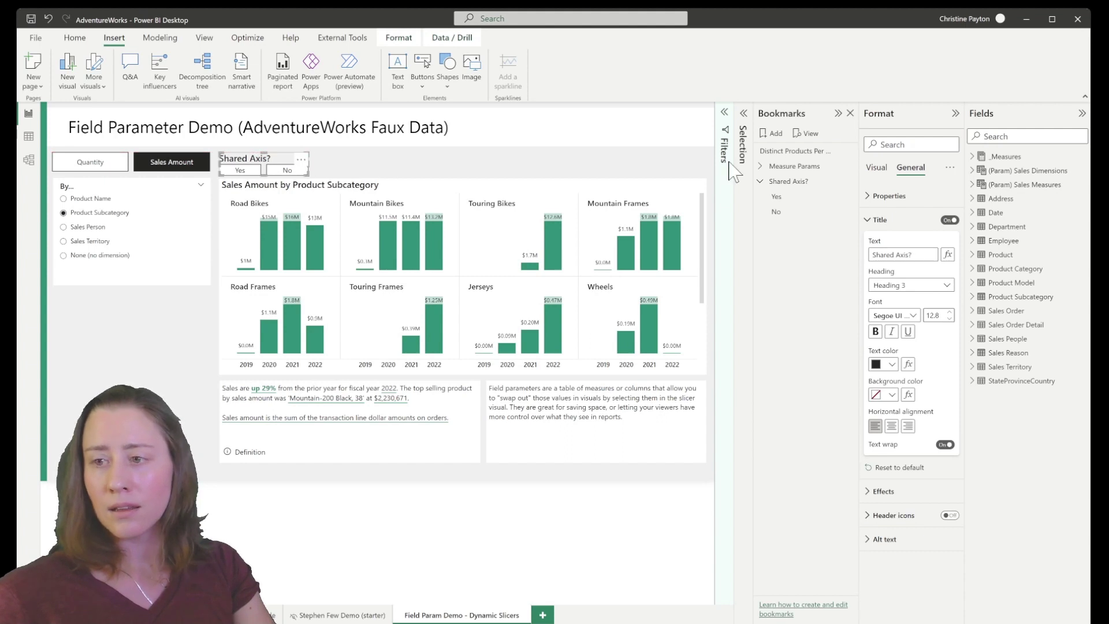
Reduce the title font size to 11, keeping the Segoe UI font.
left_click(950, 319)
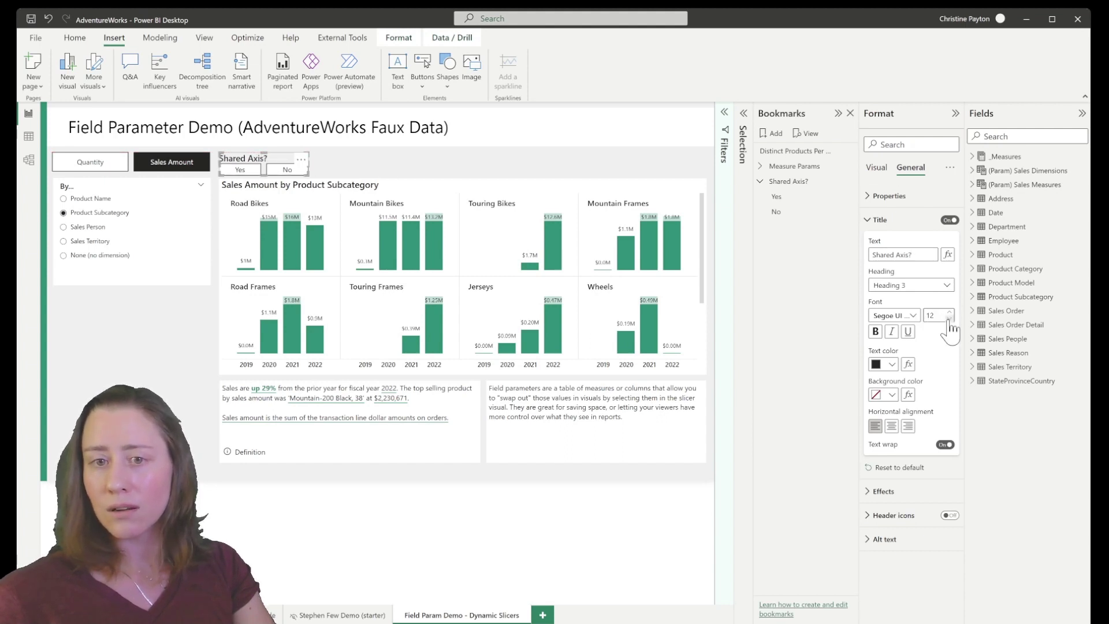
left_click(949, 320)
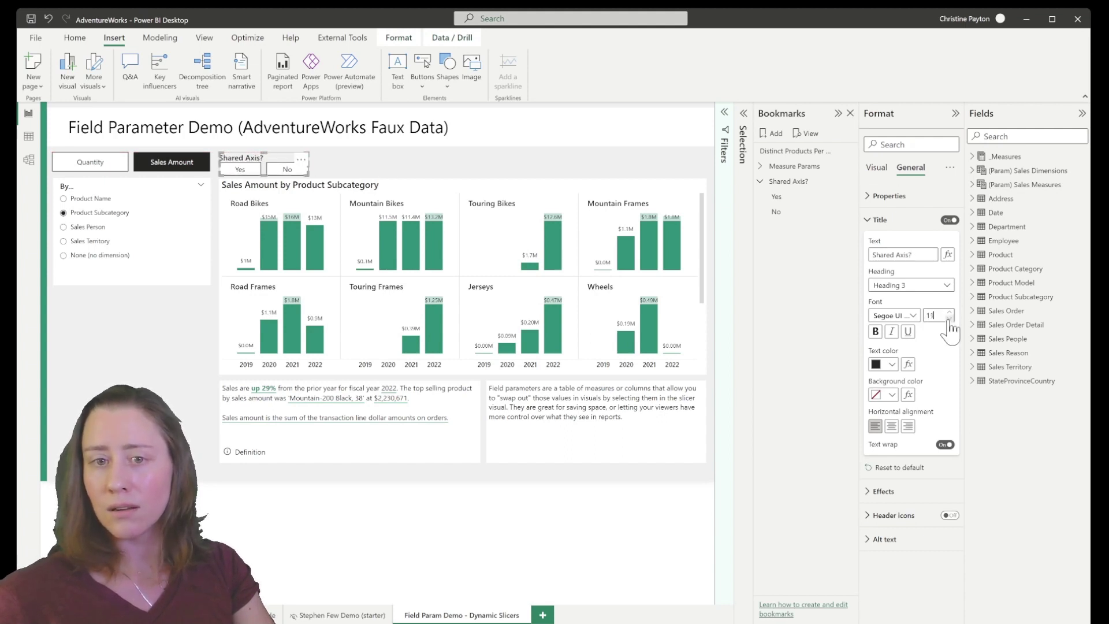
left_click(910, 319)
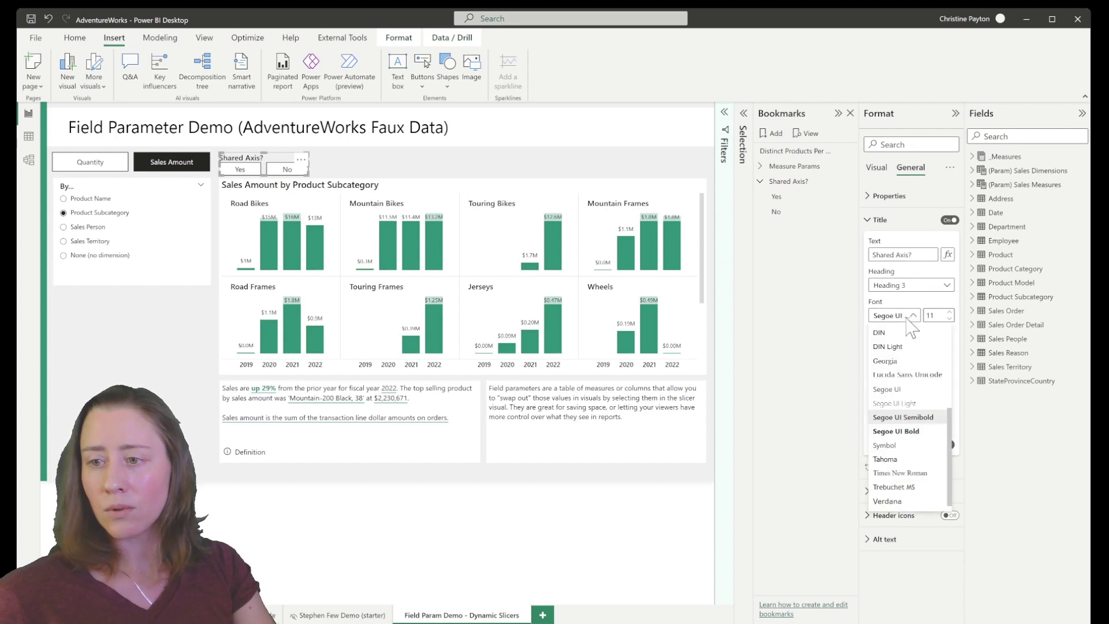
left_click(908, 400)
Switch the navigator to Yes, No, then Yes to check rescaling, and select it.
key("Escape")
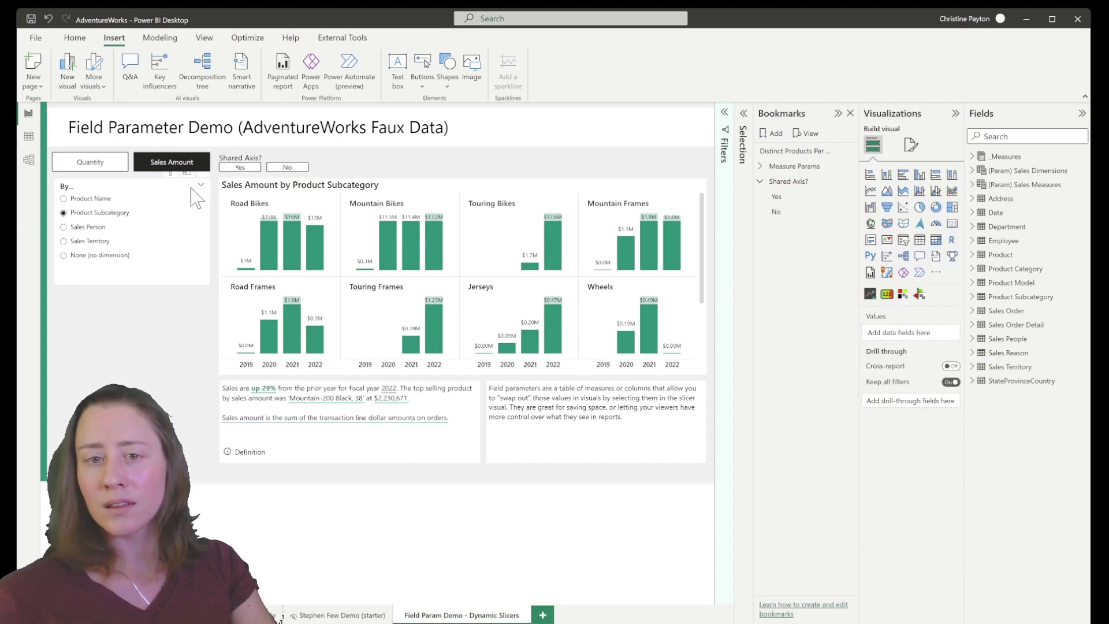
left_click(240, 167)
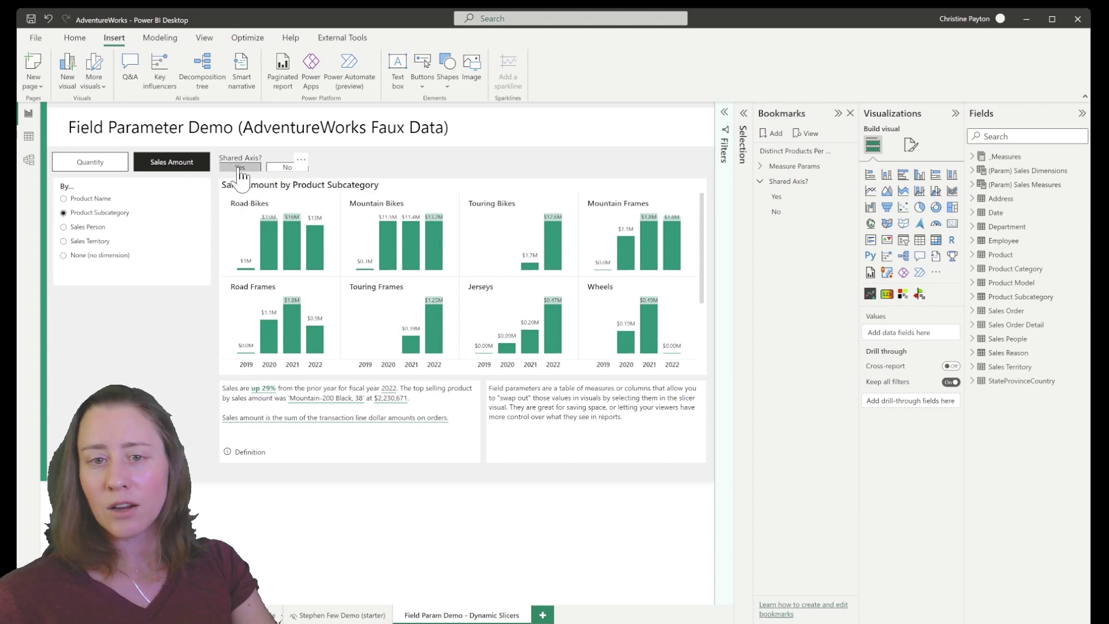
left_click(283, 169)
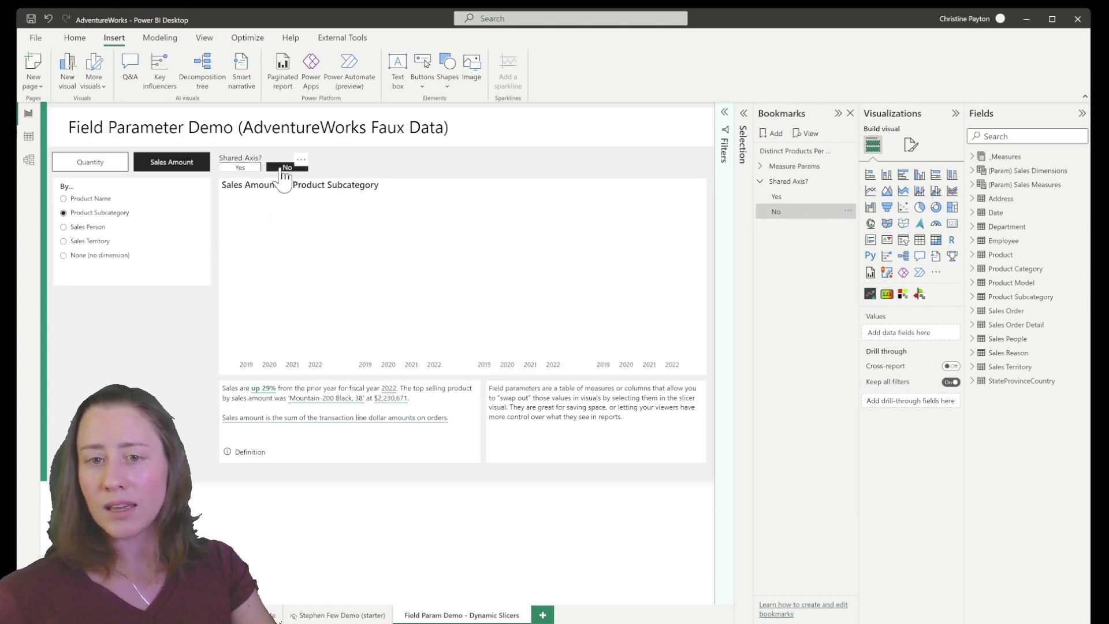
mouse_move(500, 281)
left_click(239, 167)
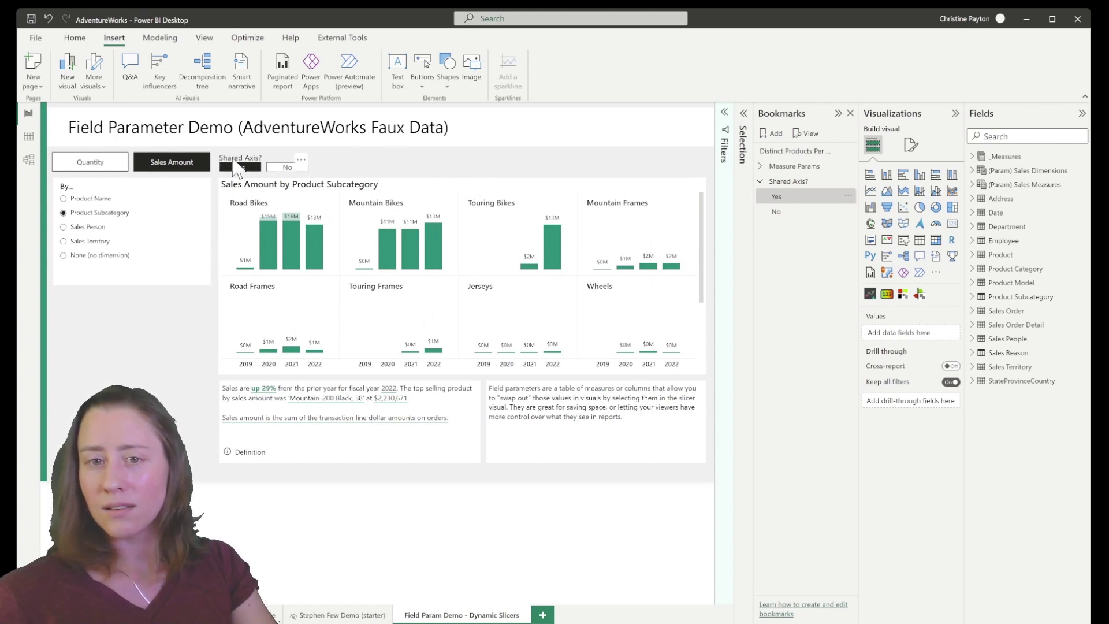
left_click(236, 168)
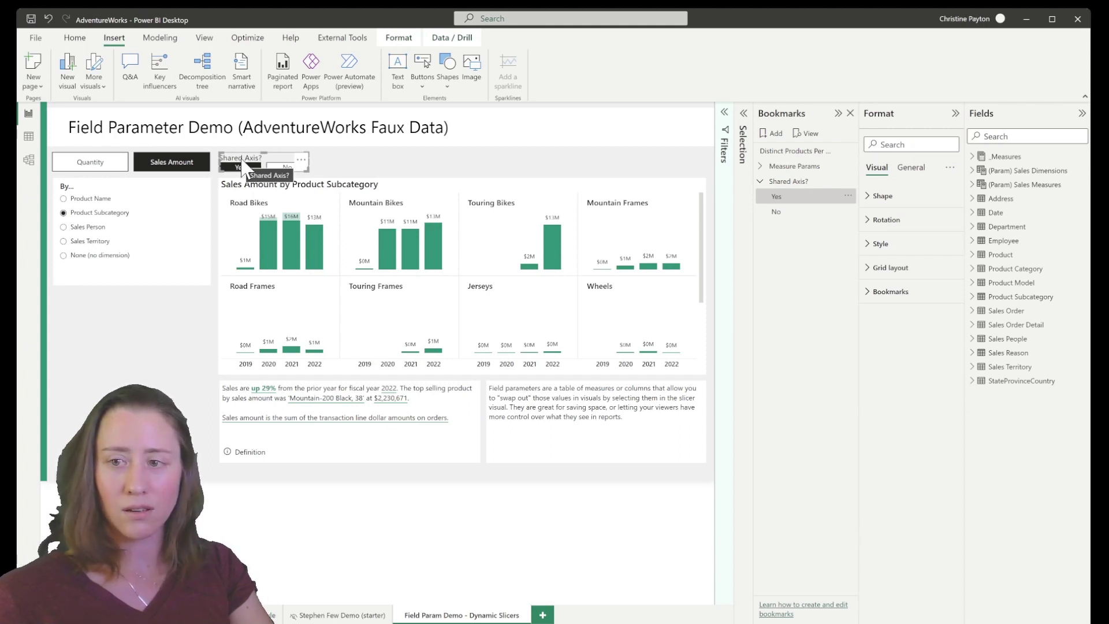
Double-click the empty canvas to insert a Q&A visual over the small multiples chart.
double_click(359, 170)
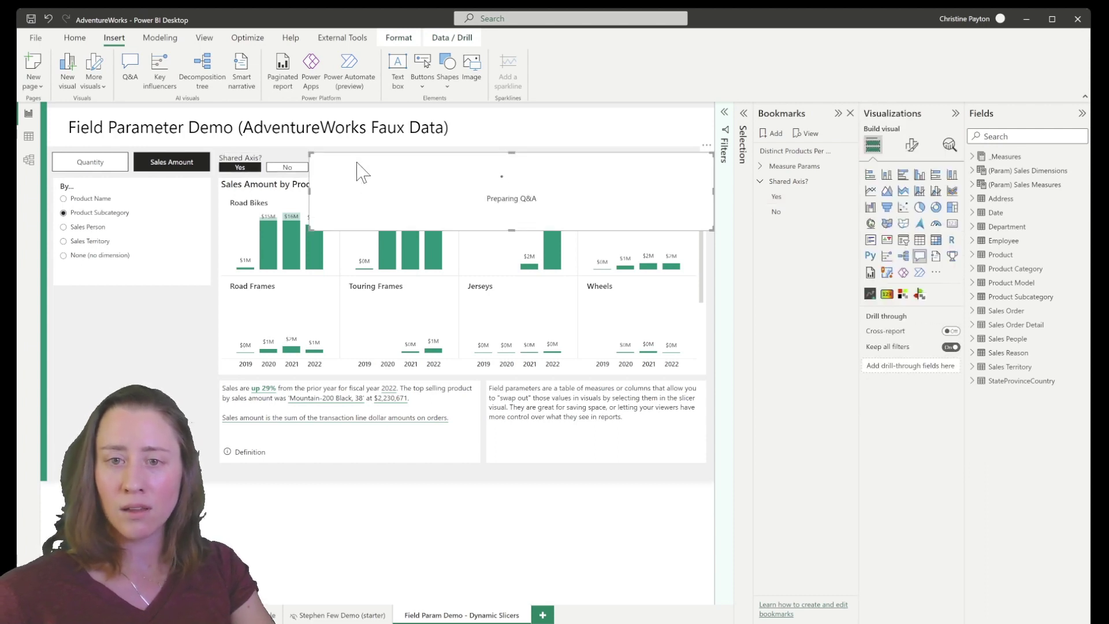